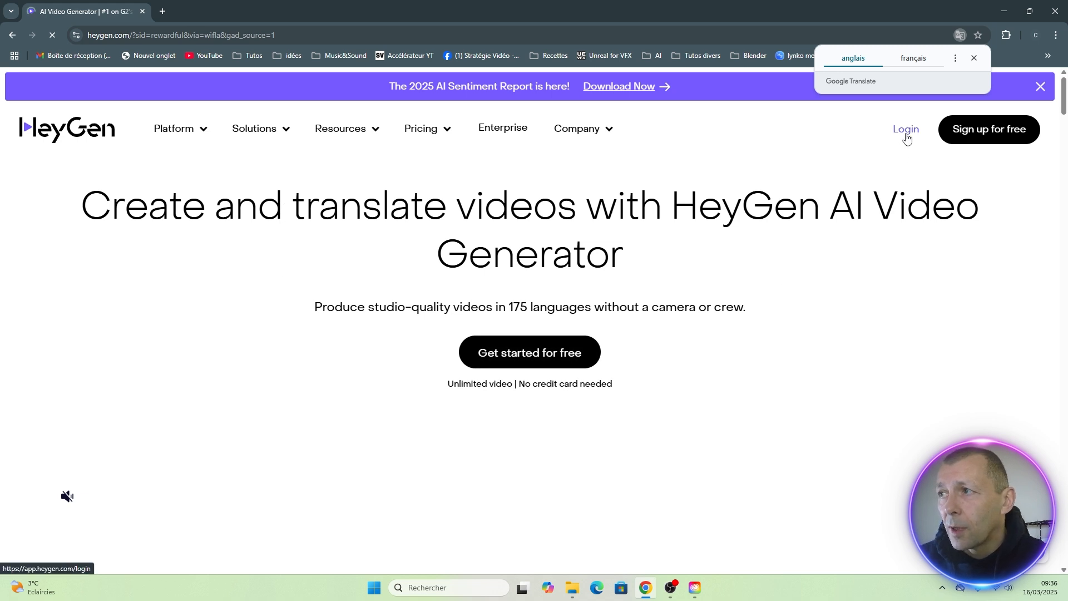
# Sign up for a HeyGen account with the personal Google account and choose the Free plan.
pyautogui.click(982, 134)
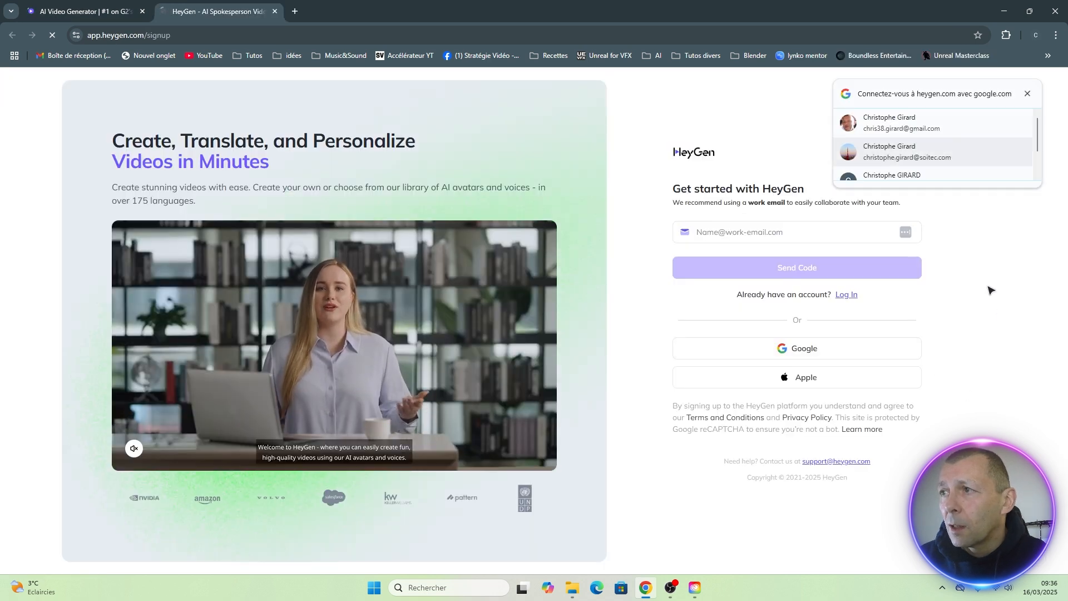
pyautogui.scroll(-1, 1036, 152)
pyautogui.scroll(-1, 1036, 151)
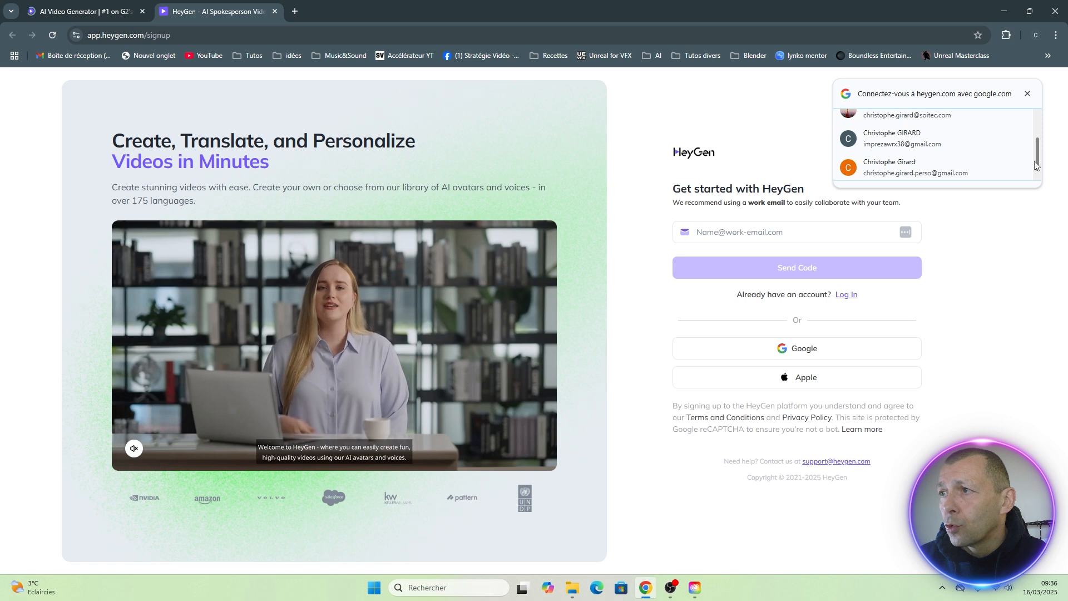
pyautogui.click(884, 167)
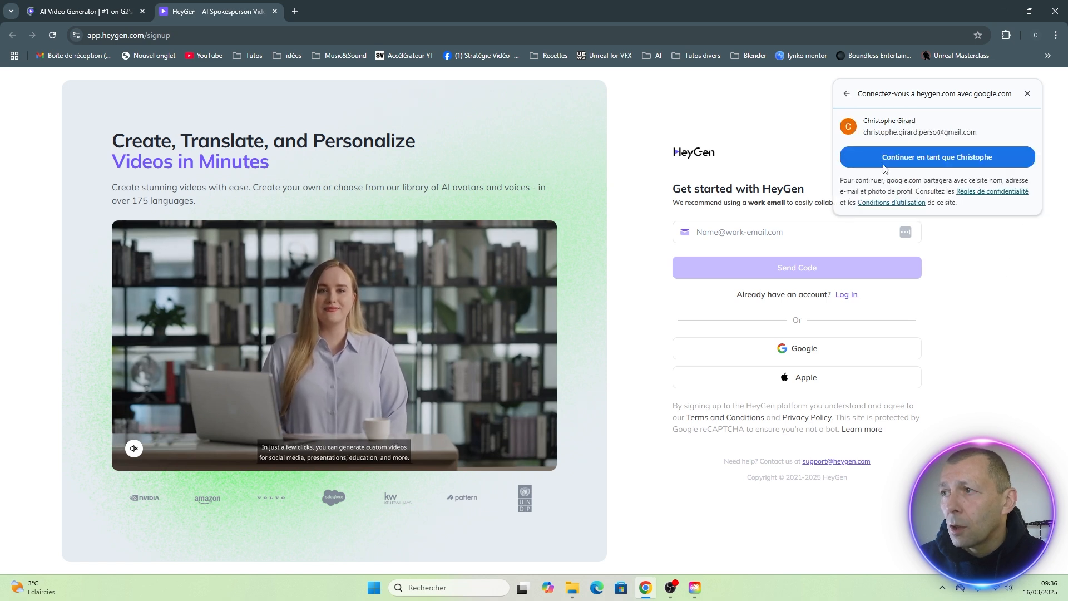
pyautogui.click(937, 160)
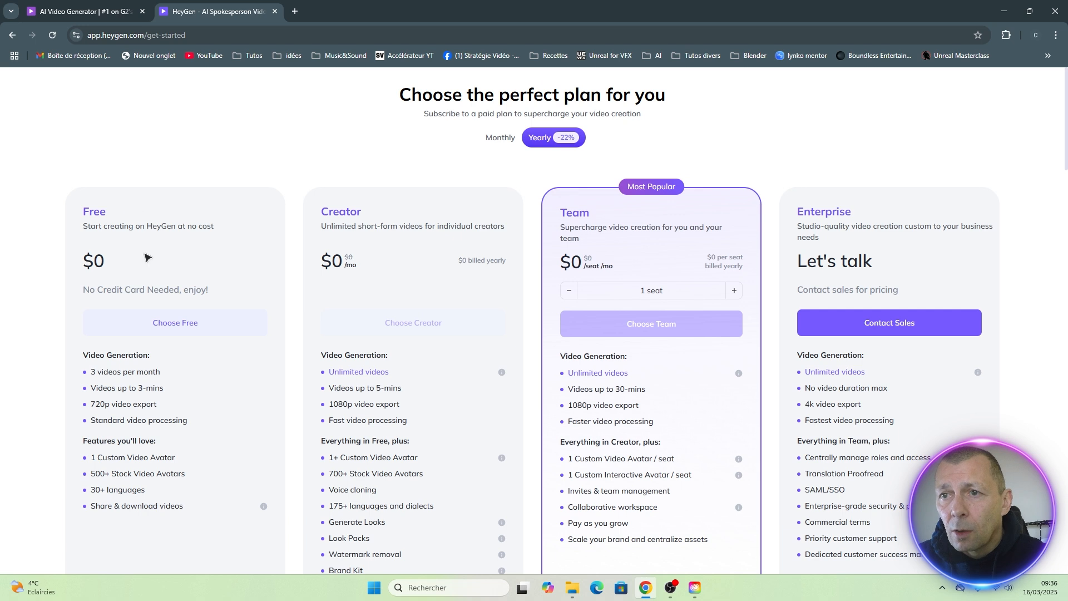
pyautogui.click(170, 330)
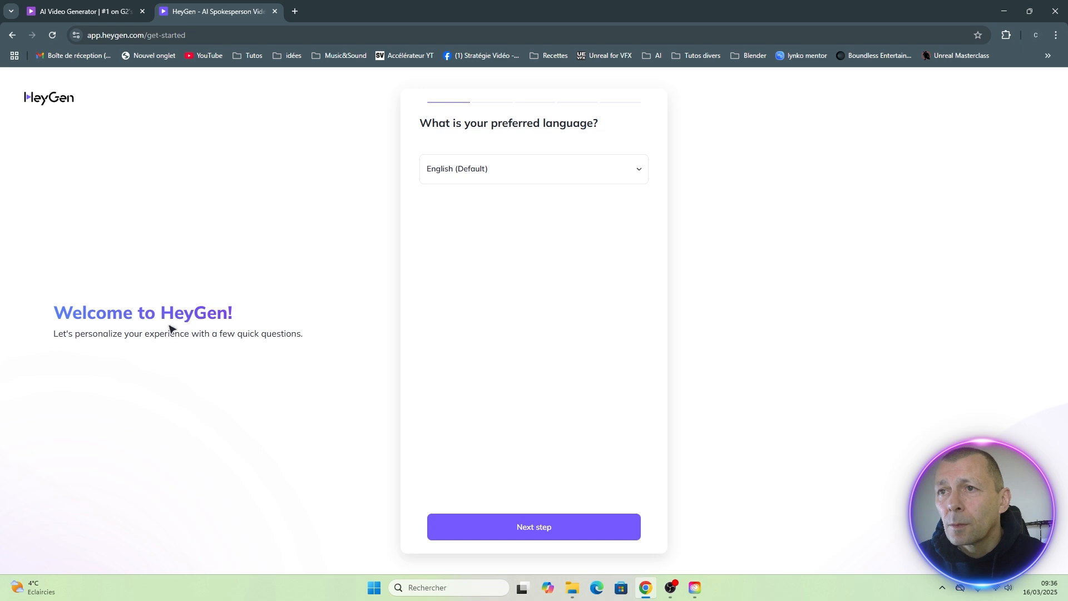
# Set the preferred language to French in the welcome questionnaire and continue to the following question.
pyautogui.click(445, 172)
pyautogui.scroll(-2, 453, 233)
pyautogui.scroll(-1, 451, 254)
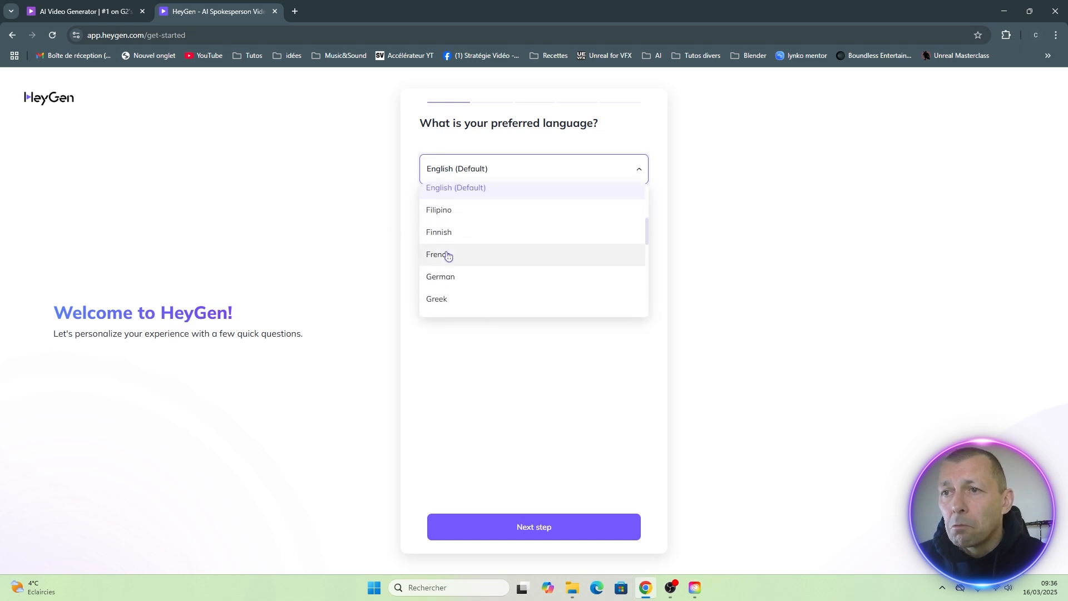
pyautogui.click(439, 254)
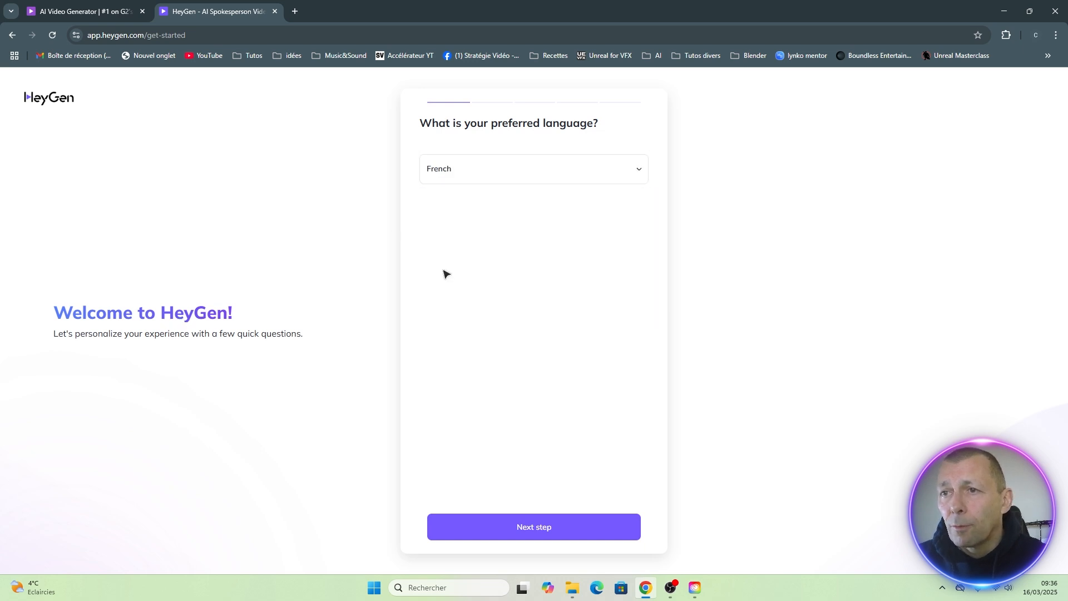
pyautogui.click(532, 529)
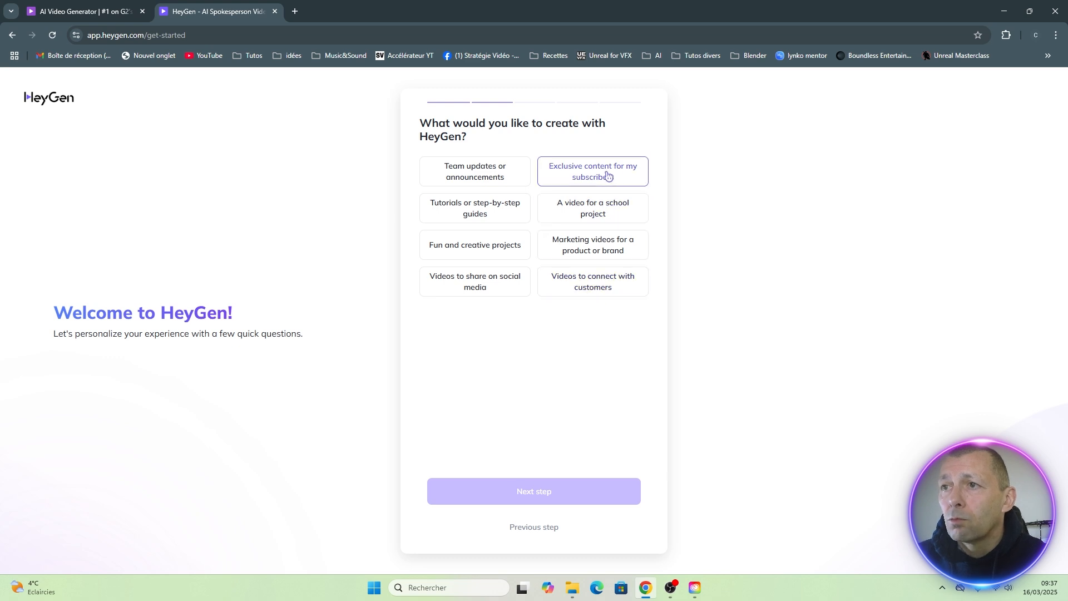
# Answer the questionnaire with "Fun and creative projects" as the intended content and "Personal user or hobbyist" as the role.
pyautogui.click(473, 249)
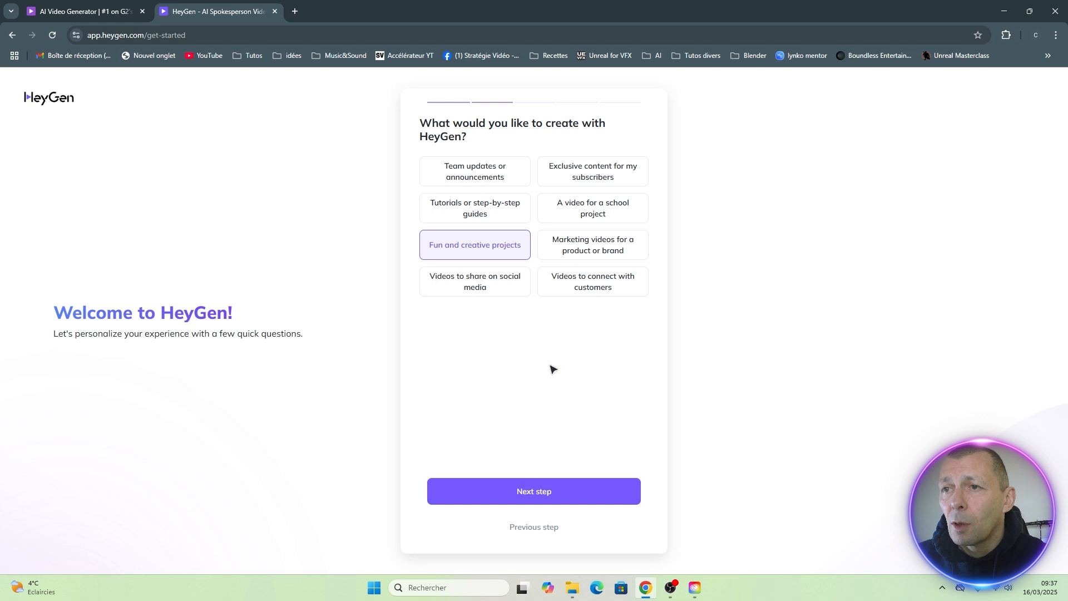
pyautogui.click(534, 493)
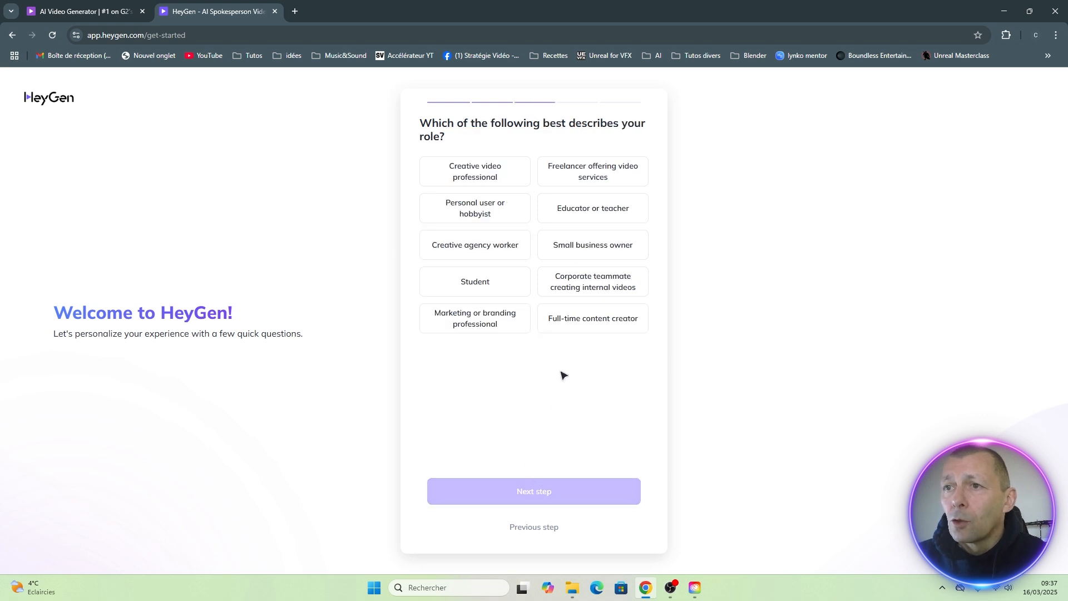
pyautogui.click(477, 210)
pyautogui.click(532, 491)
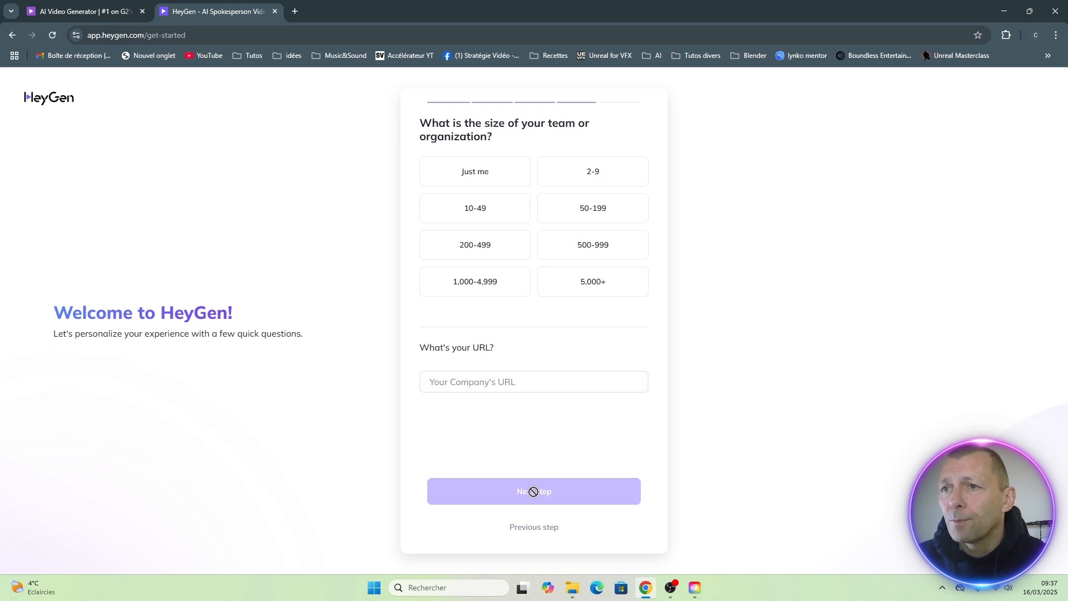
# Give the team size as "Just me" and the referral source as YouTube, and submit the questionnaire.
pyautogui.click(470, 172)
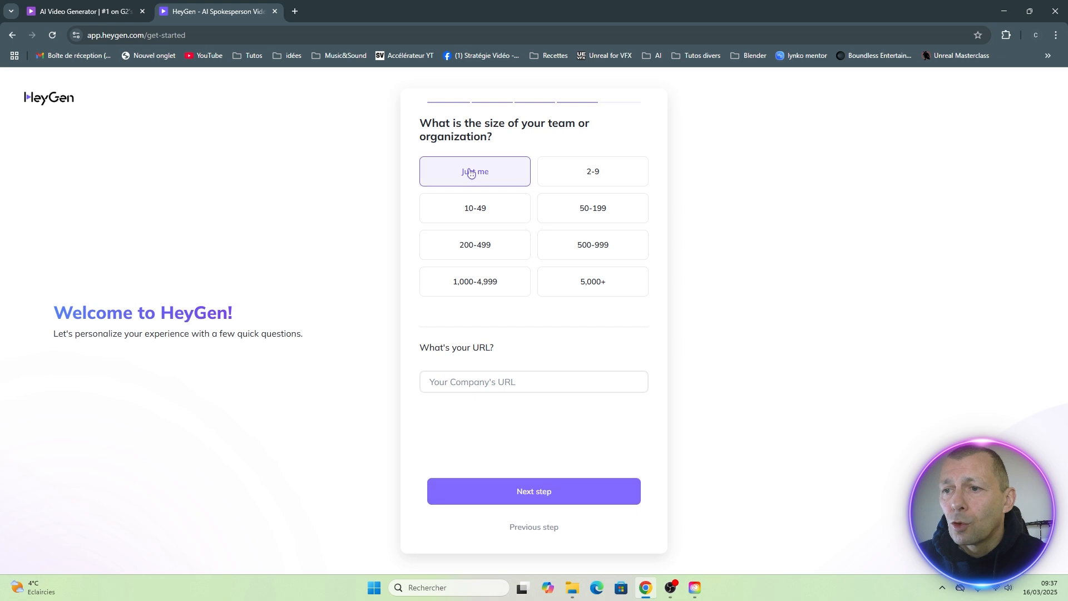
pyautogui.click(538, 492)
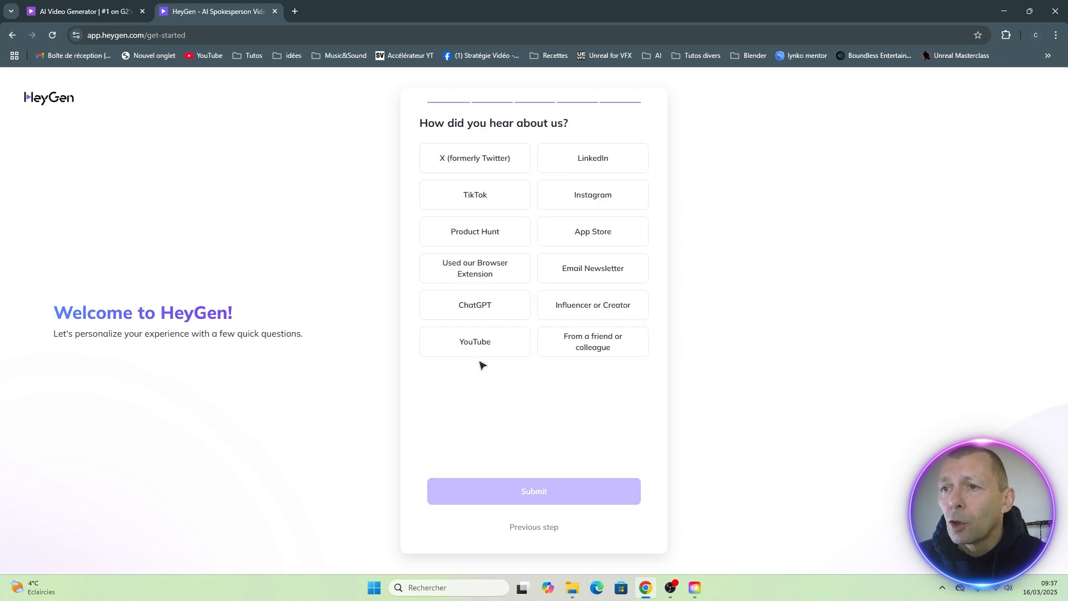
pyautogui.click(475, 343)
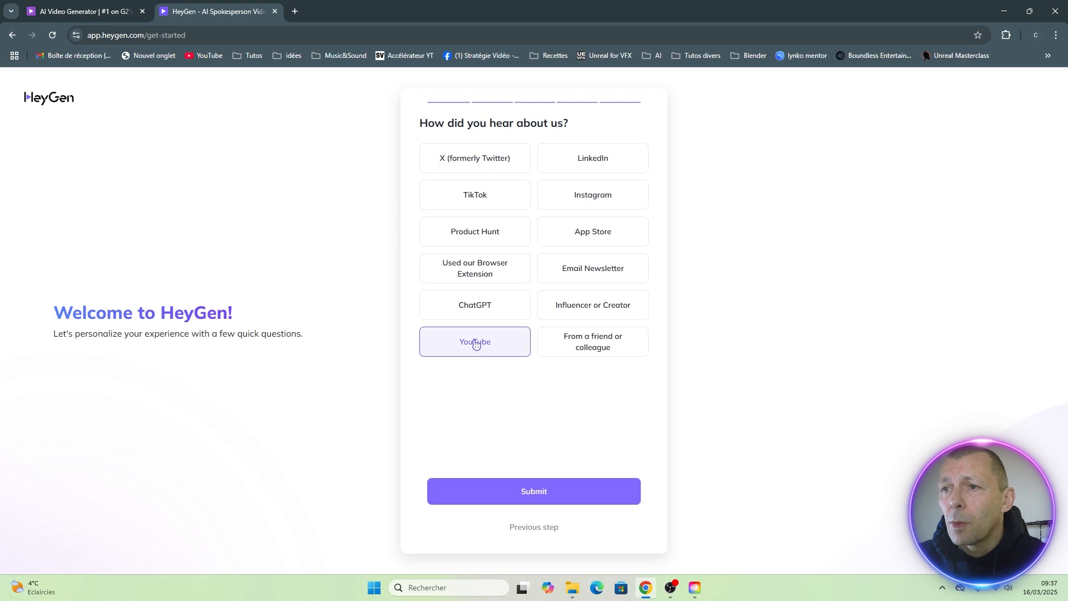
pyautogui.click(534, 493)
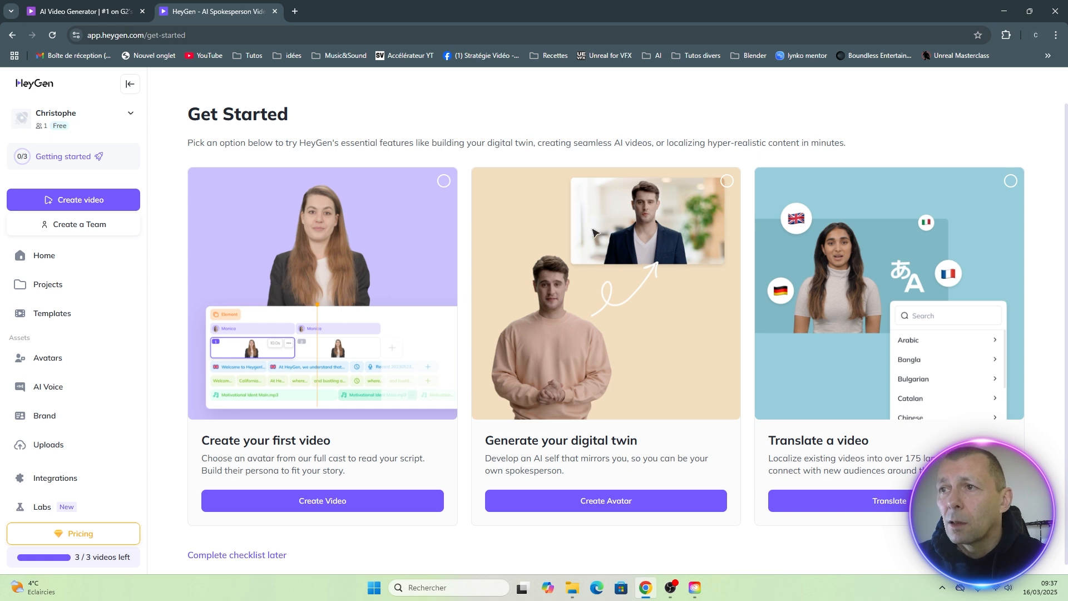
# Start creating a digital twin avatar, pausing the intro video and skipping it ahead to 0:12.
pyautogui.click(604, 502)
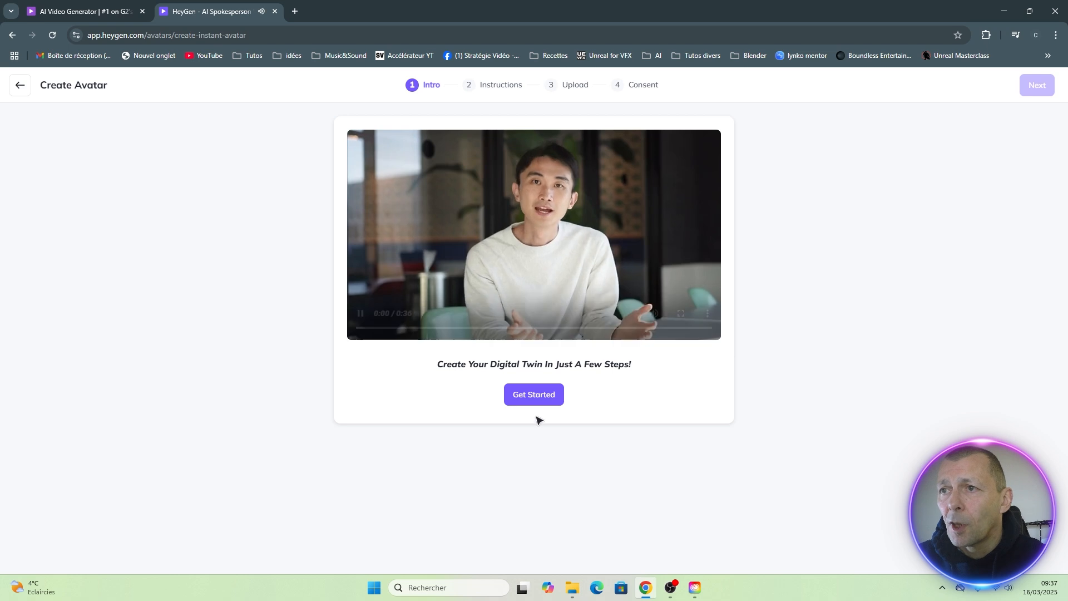
pyautogui.click(361, 314)
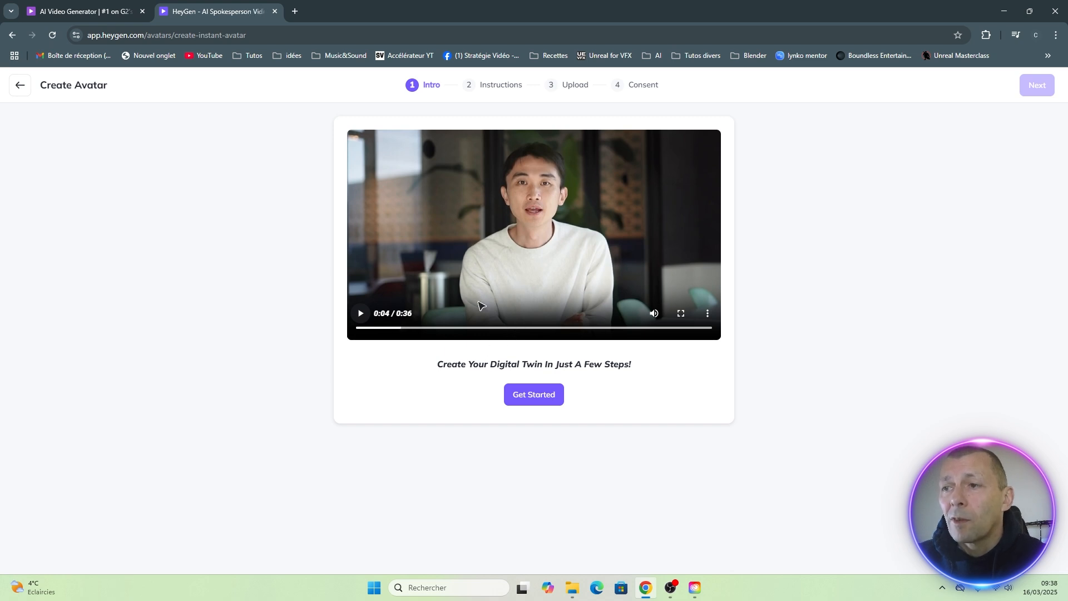
pyautogui.click(477, 328)
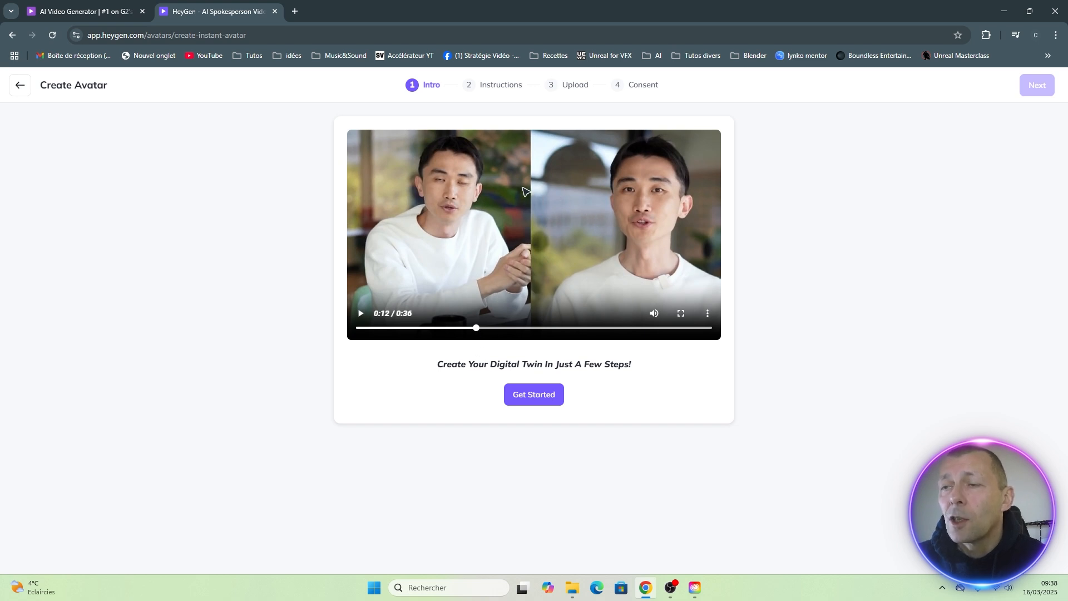
# Get started with the digital twin, choosing the Still avatar style and text instructions.
pyautogui.click(536, 399)
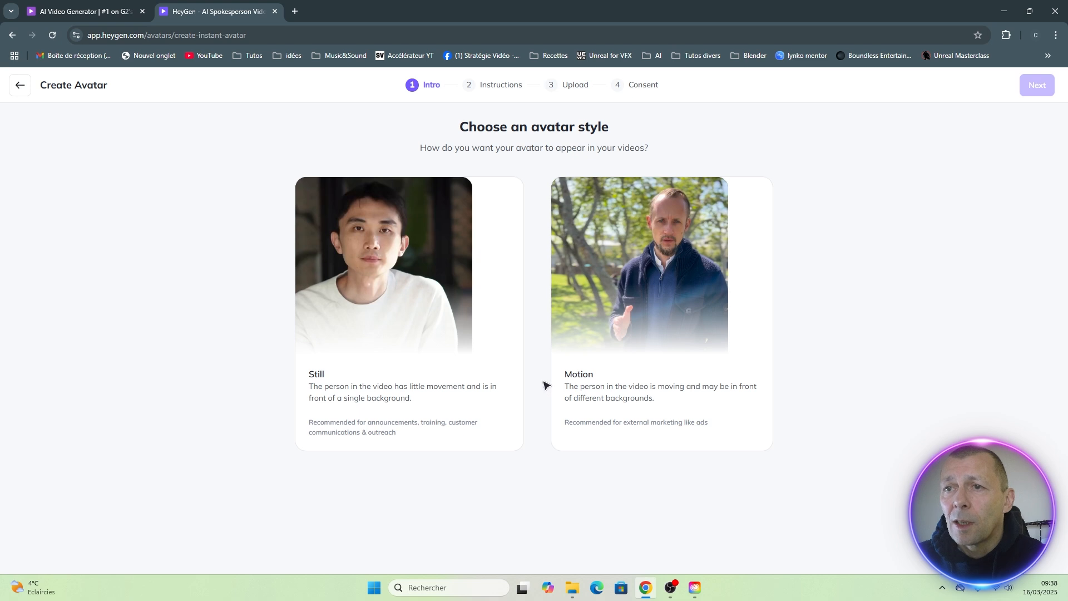
pyautogui.moveTo(365, 301)
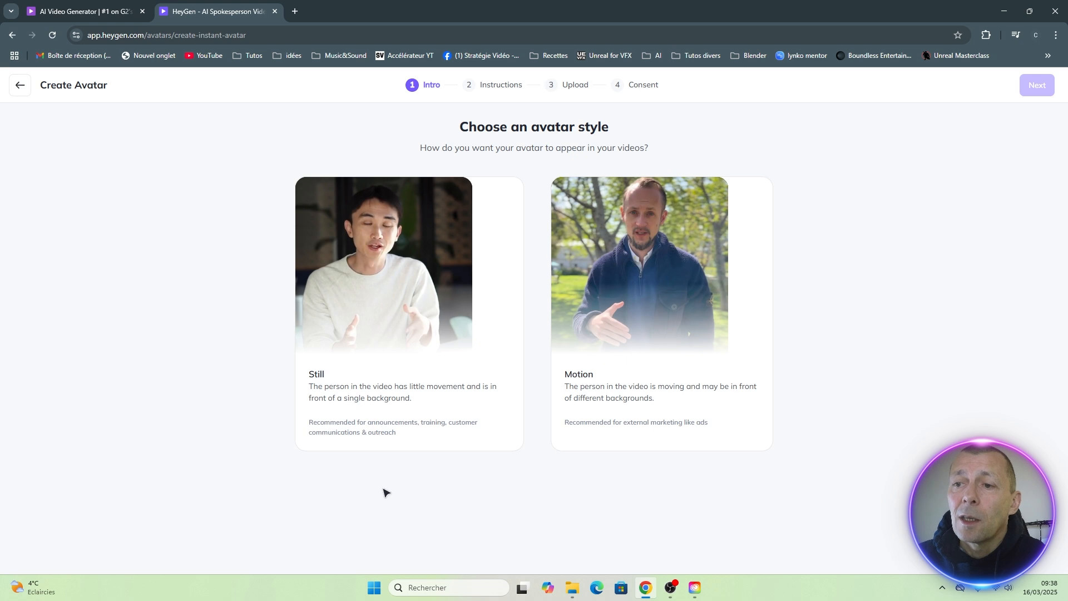
pyautogui.click(377, 265)
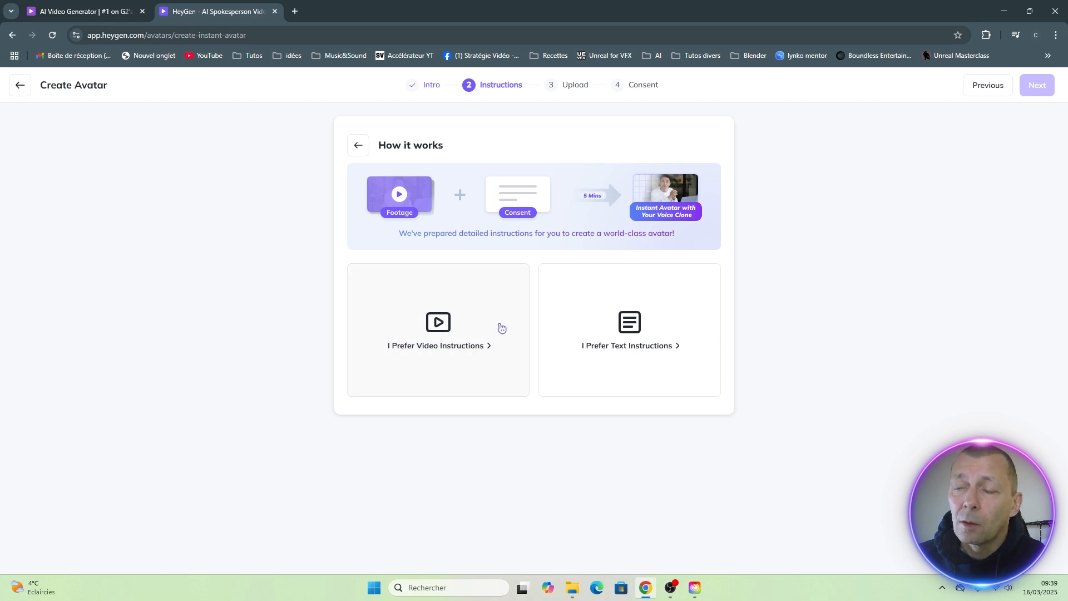
pyautogui.click(630, 327)
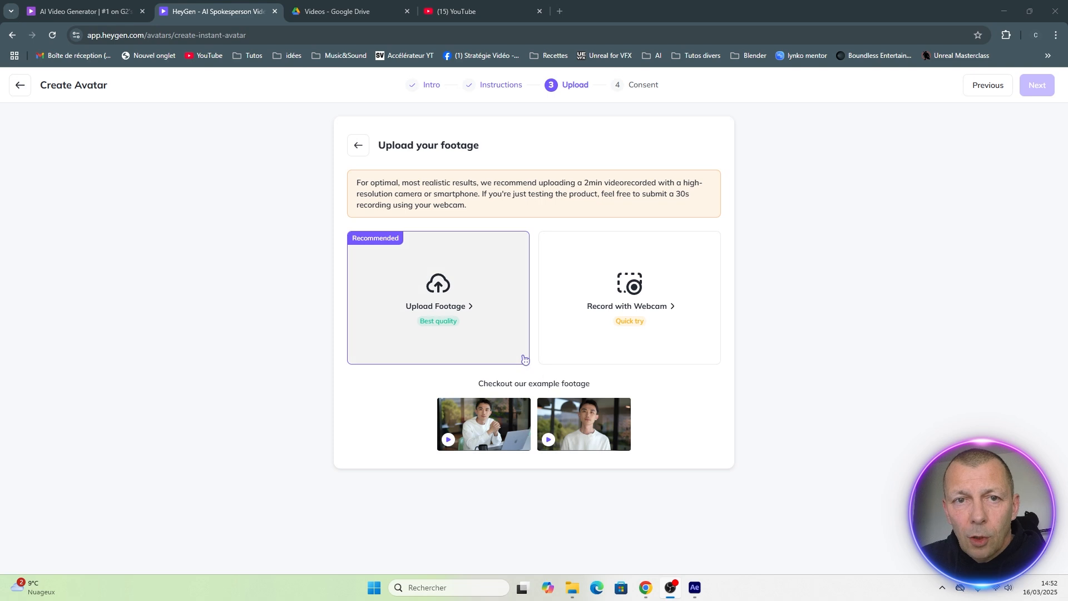
# Preview IMG_1947.mp4 from the Téléchargements folder in VLC, skipping to about 00:58, and return to the avatar upload page in Chrome.
pyautogui.moveTo(574, 593)
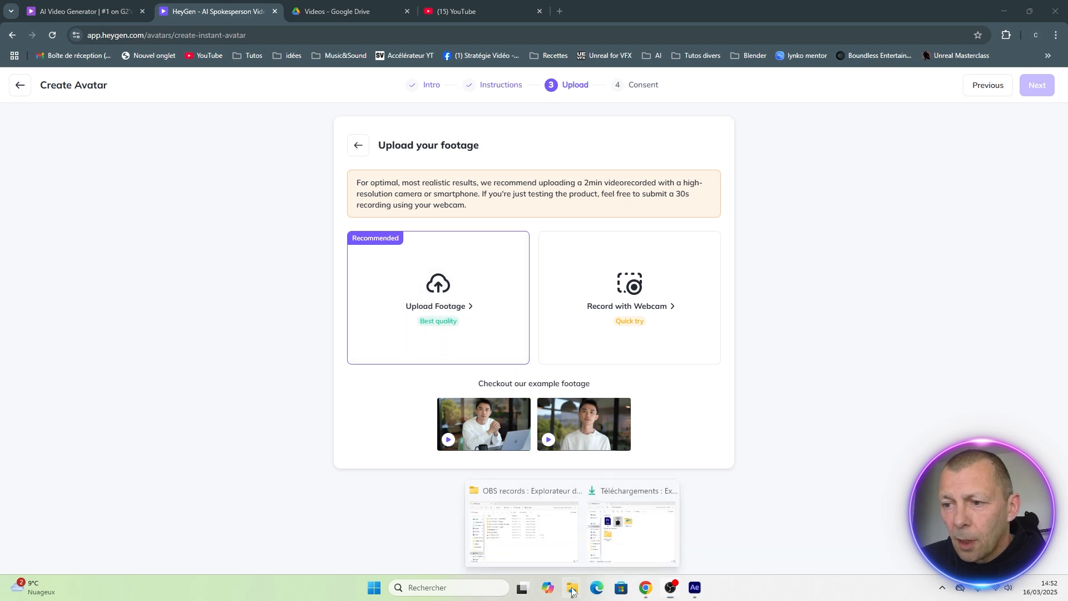
pyautogui.click(633, 543)
pyautogui.moveTo(813, 255); pyautogui.dragTo(620, 86)
pyautogui.doubleClick(584, 198)
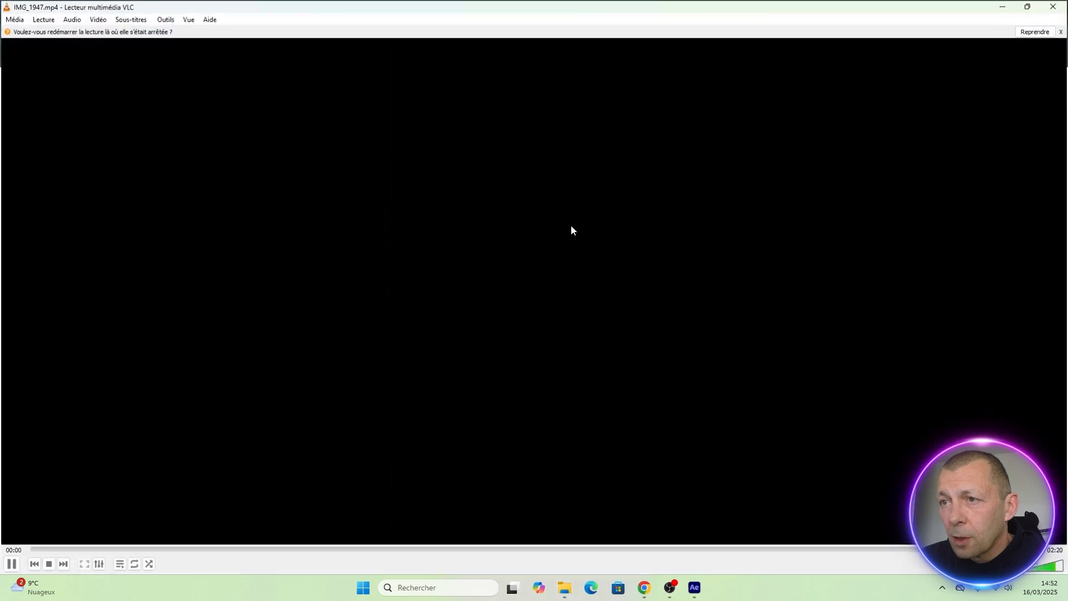
pyautogui.click(432, 550)
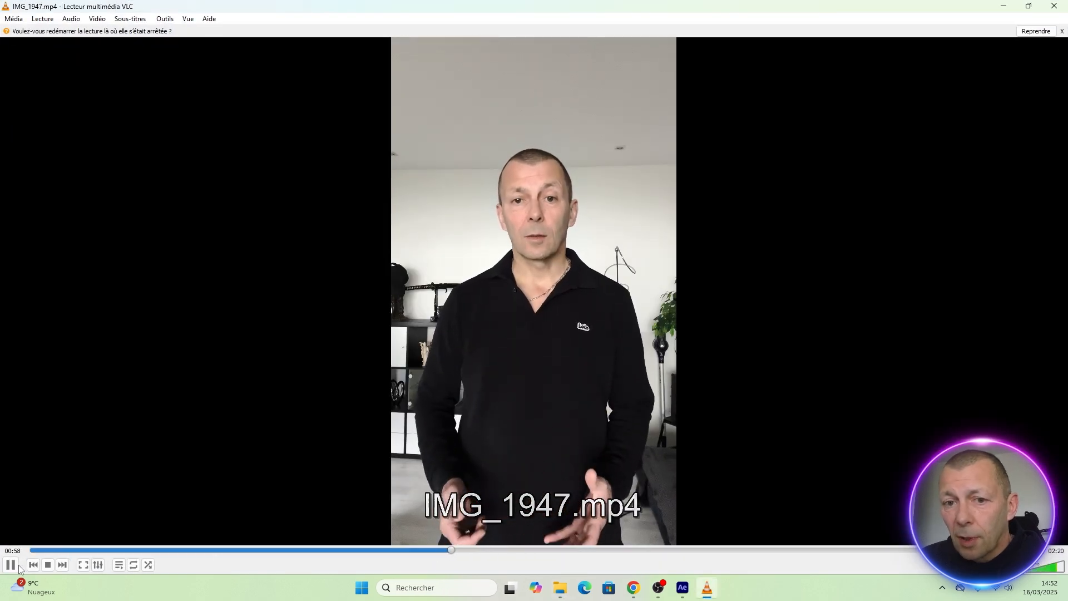
pyautogui.press('space')
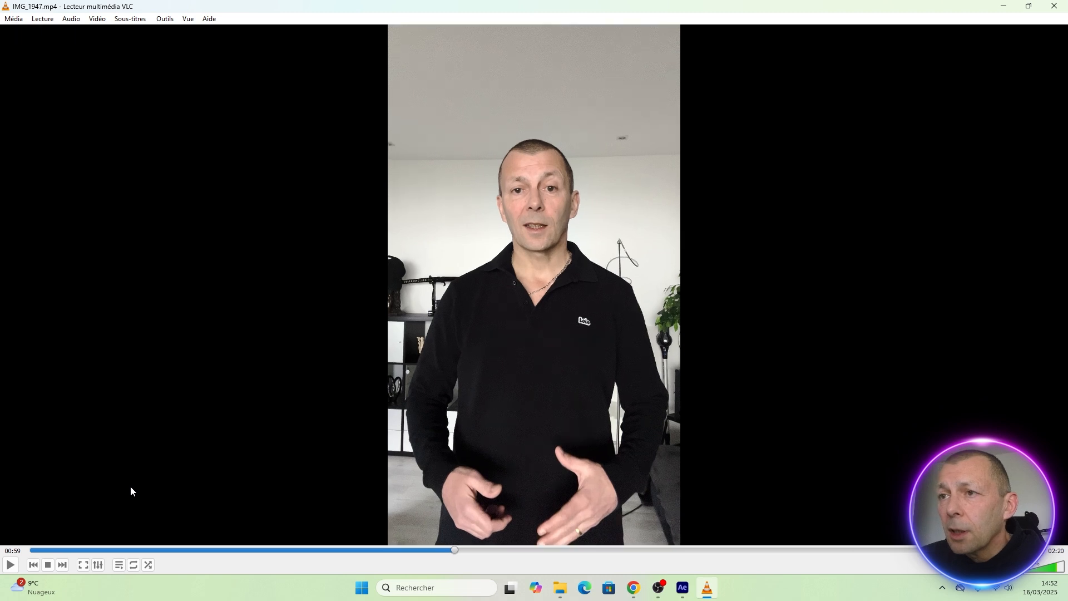
pyautogui.click(1053, 10)
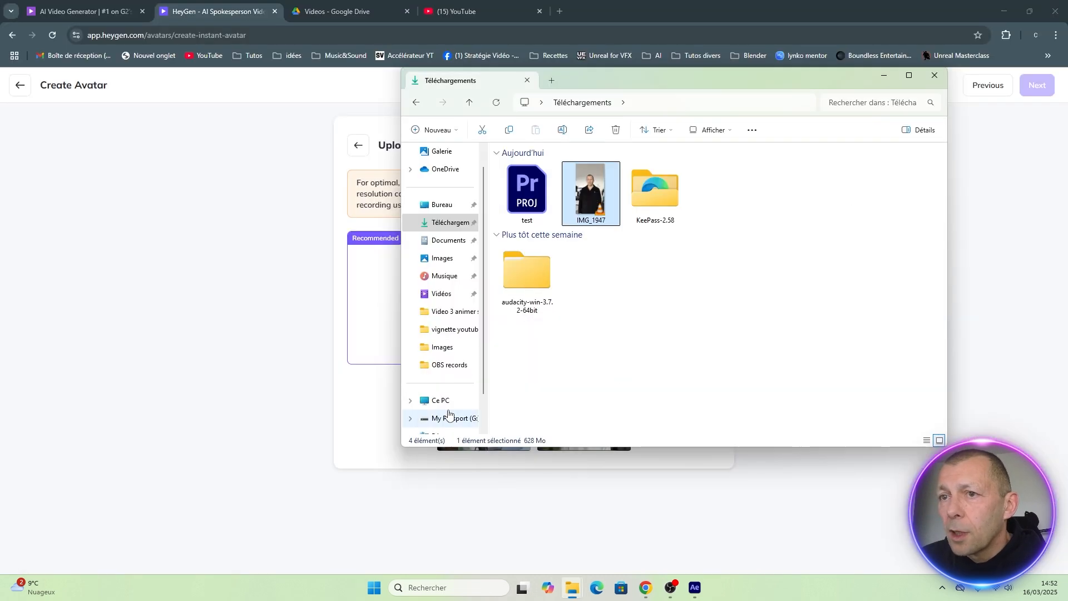
pyautogui.click(245, 316)
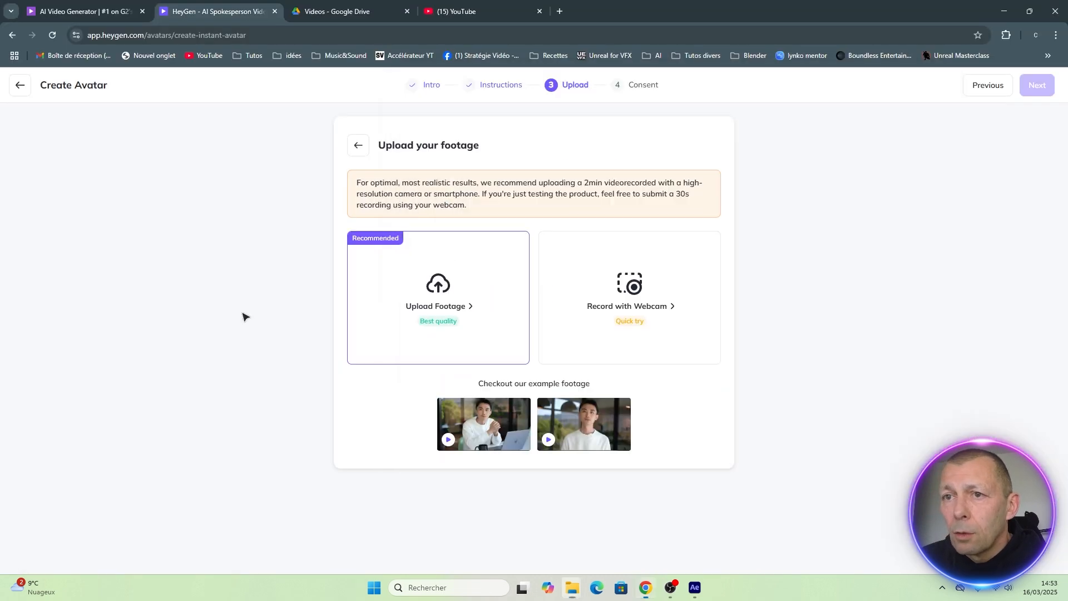
# Upload the local video IMG_1947 as the avatar footage.
pyautogui.click(442, 306)
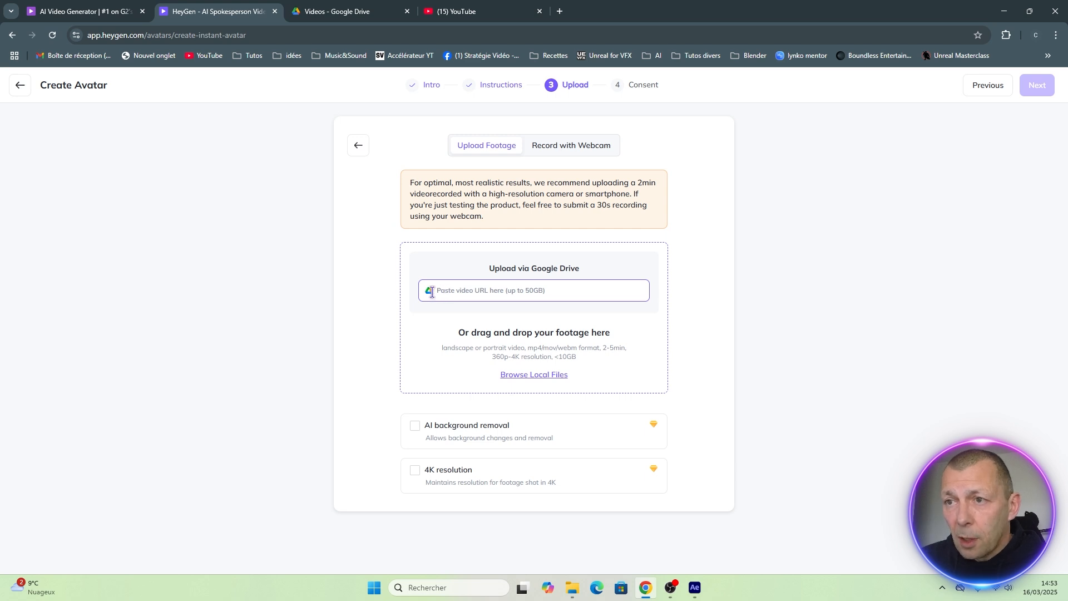
pyautogui.click(538, 375)
pyautogui.click(128, 115)
pyautogui.click(440, 280)
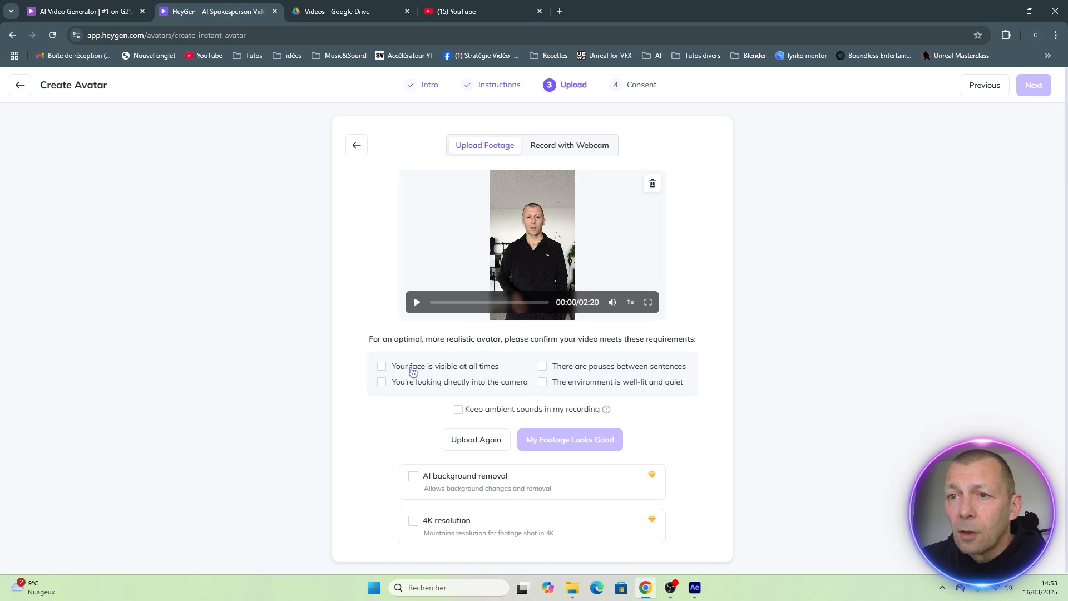
# Confirm all four video requirements (visible face, direct gaze, pauses, well-lit quiet environment) and enable keeping ambient sounds in the recording.
pyautogui.click(382, 369)
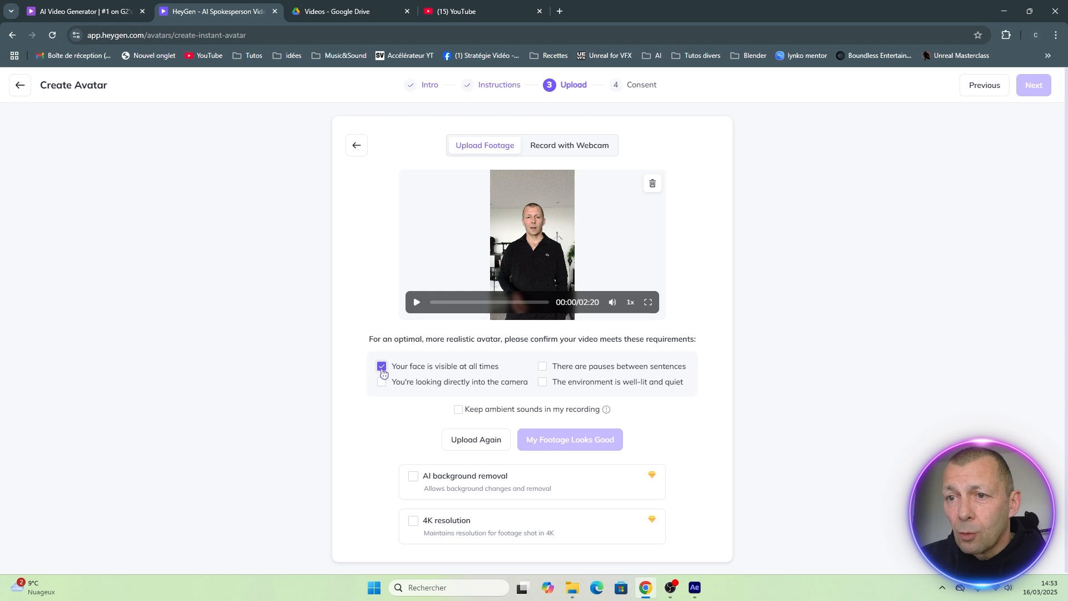
pyautogui.click(382, 384)
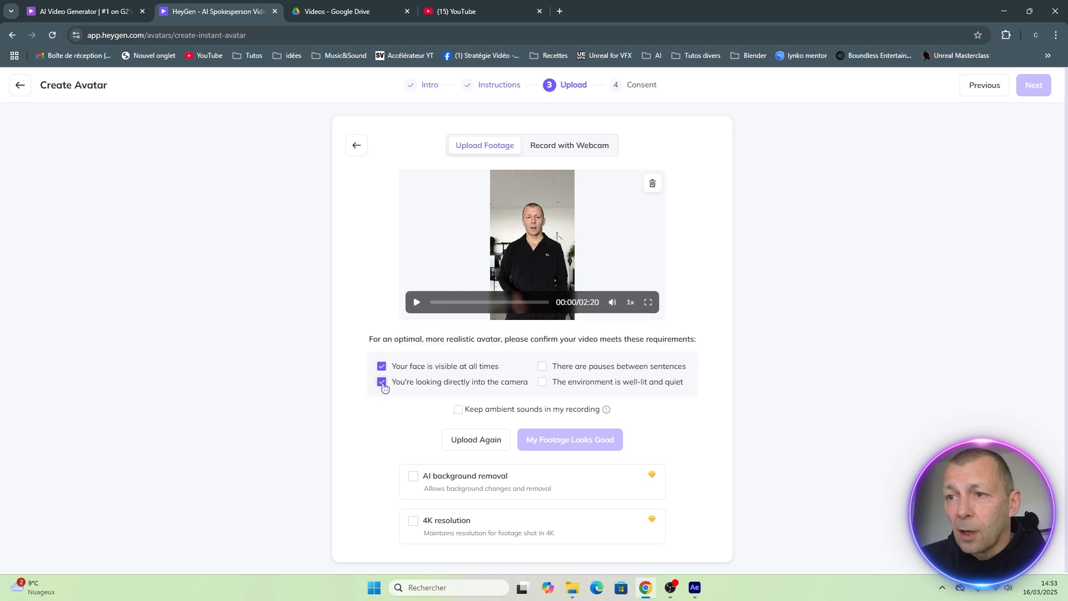
pyautogui.click(543, 367)
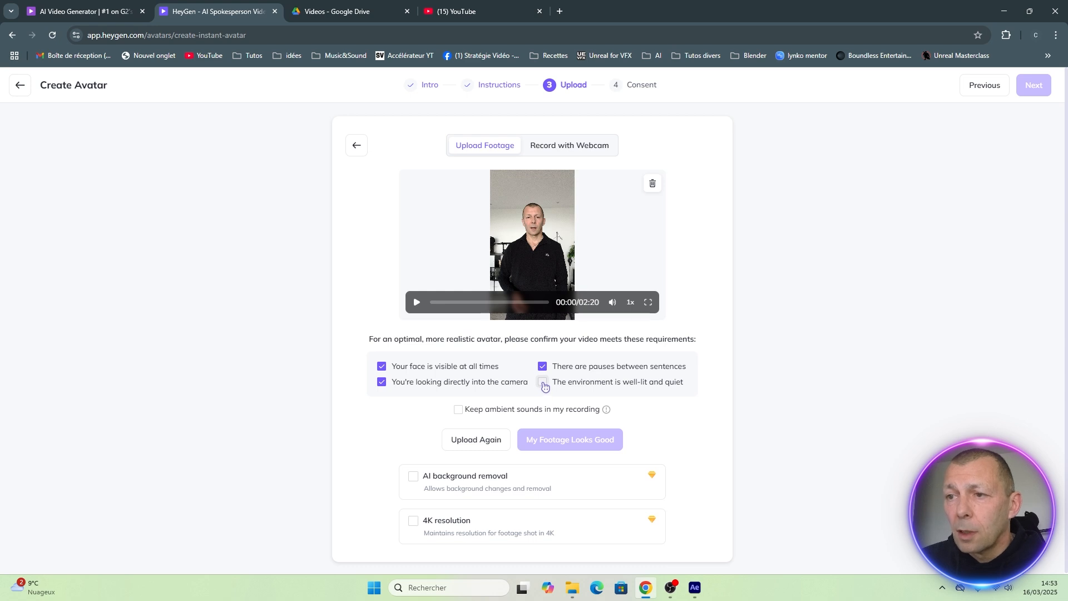
pyautogui.click(544, 383)
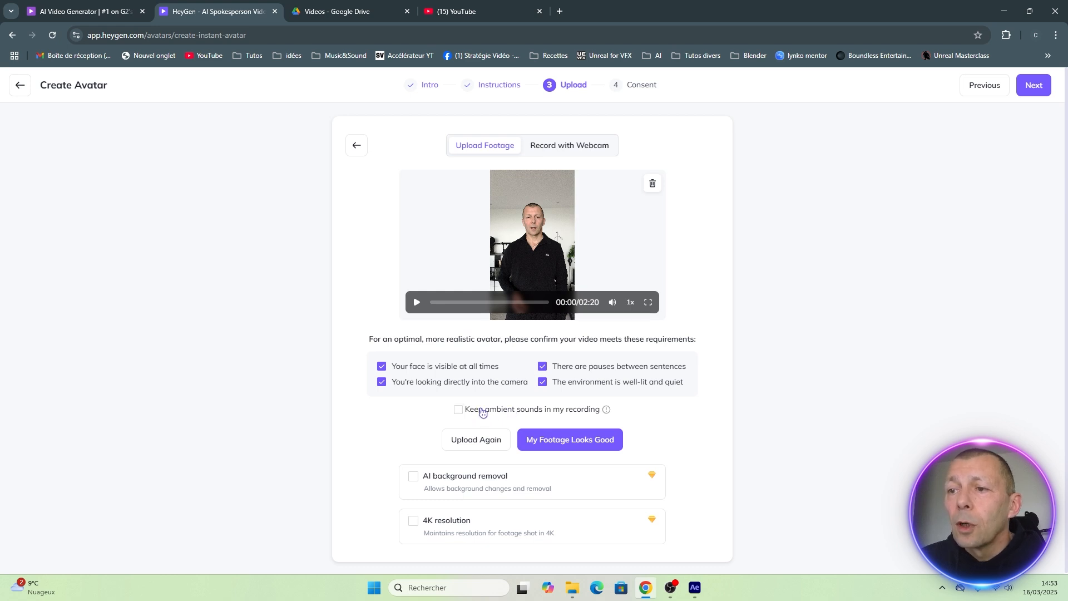
pyautogui.click(459, 410)
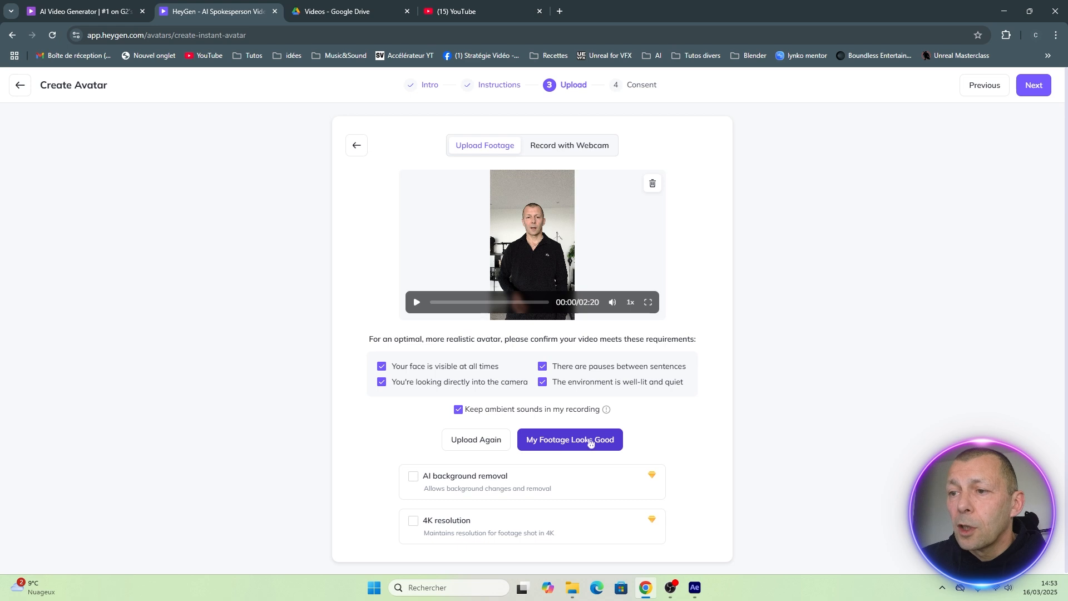
# Approve the uploaded footage and submit a webcam-recorded consent video reading the French authorization script.
pyautogui.click(573, 441)
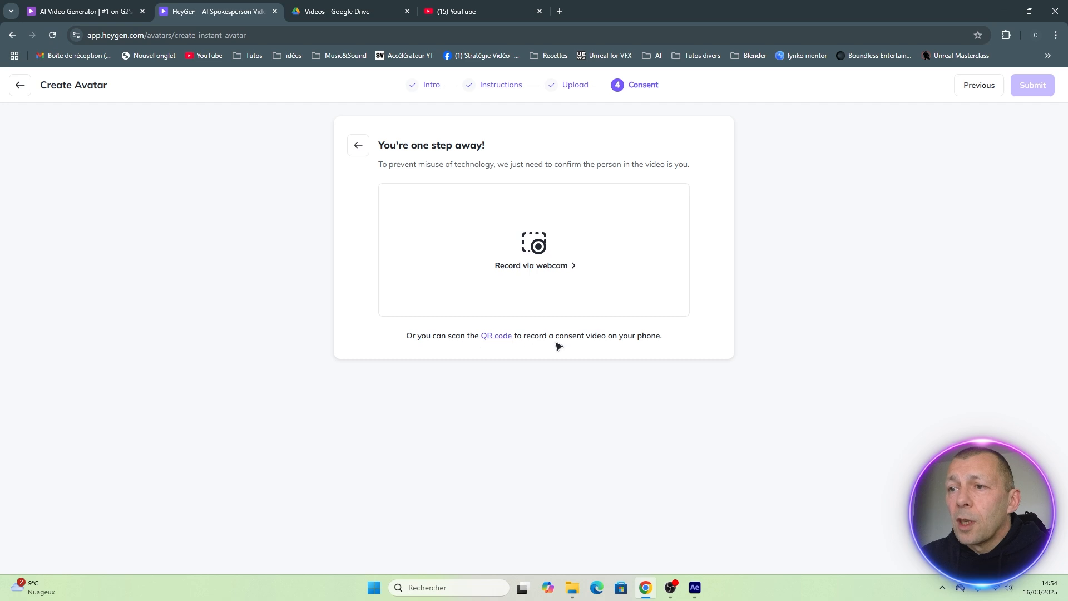
pyautogui.click(534, 248)
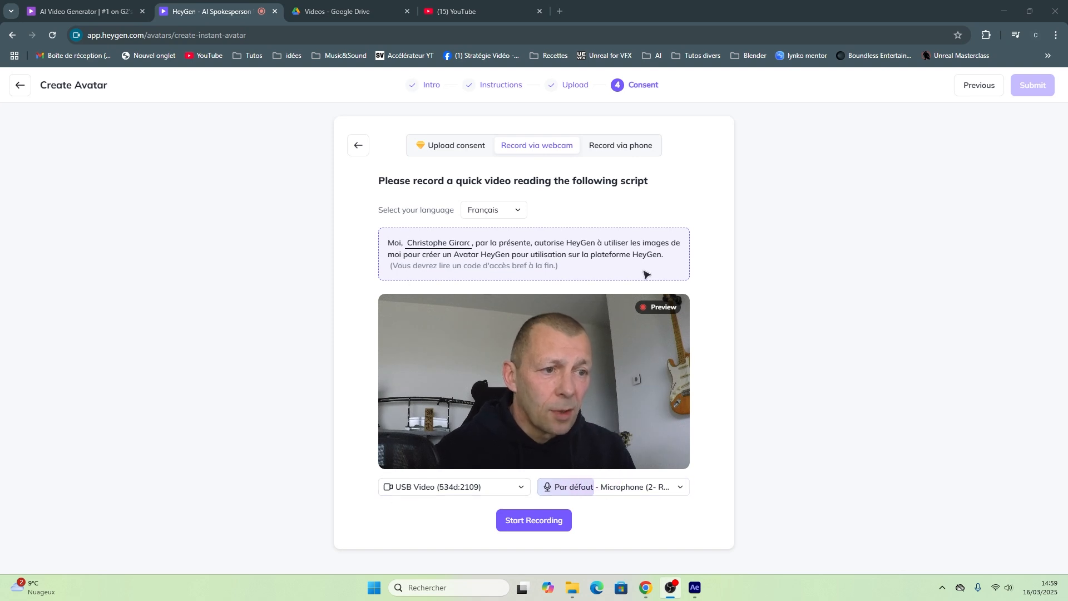
pyautogui.click(531, 524)
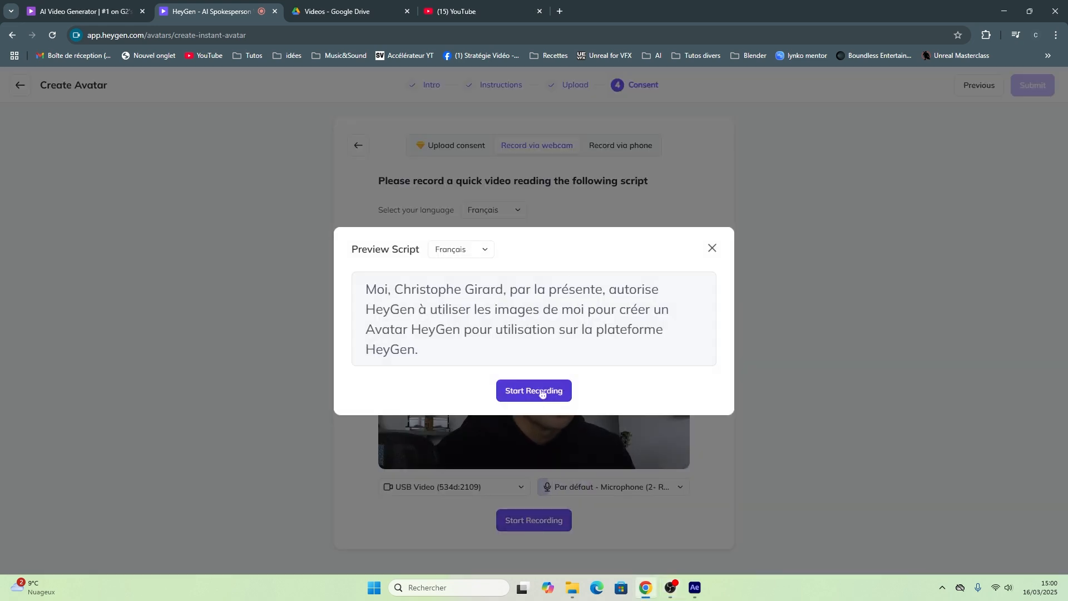
pyautogui.click(542, 391)
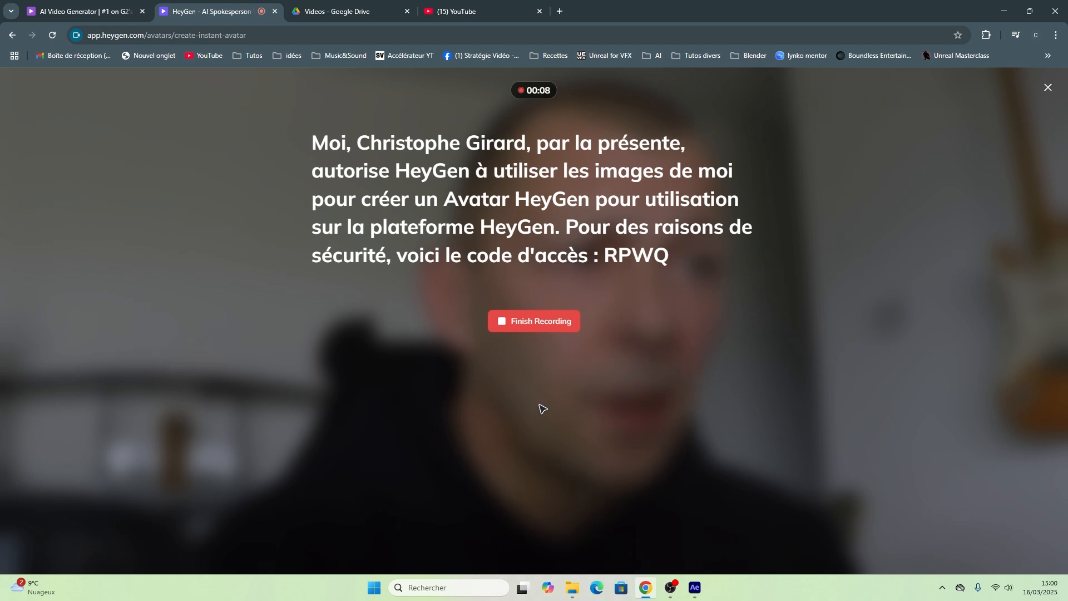
pyautogui.click(537, 322)
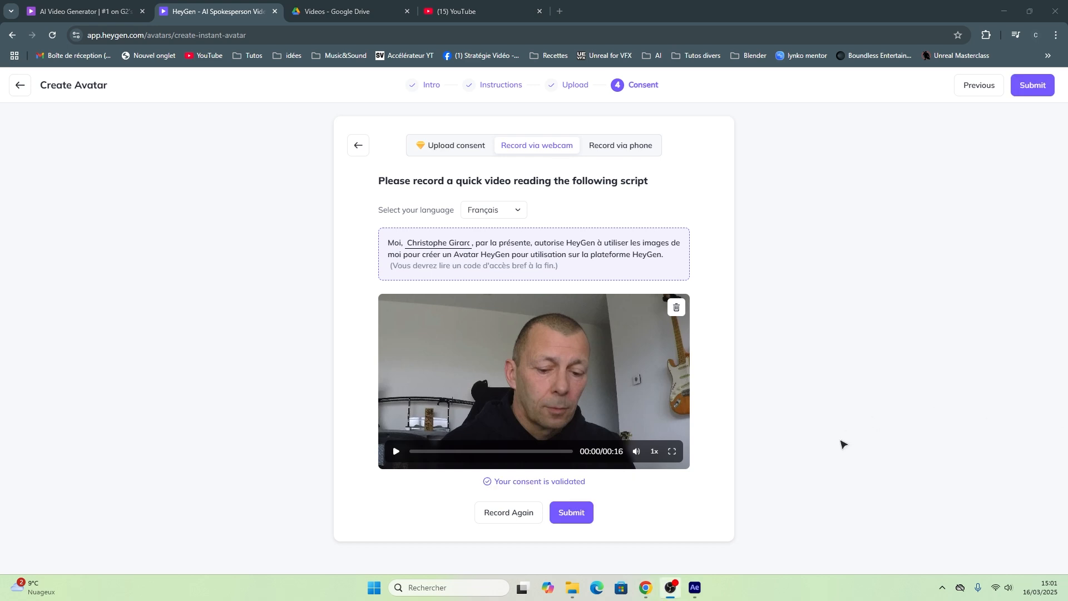
pyautogui.click(571, 515)
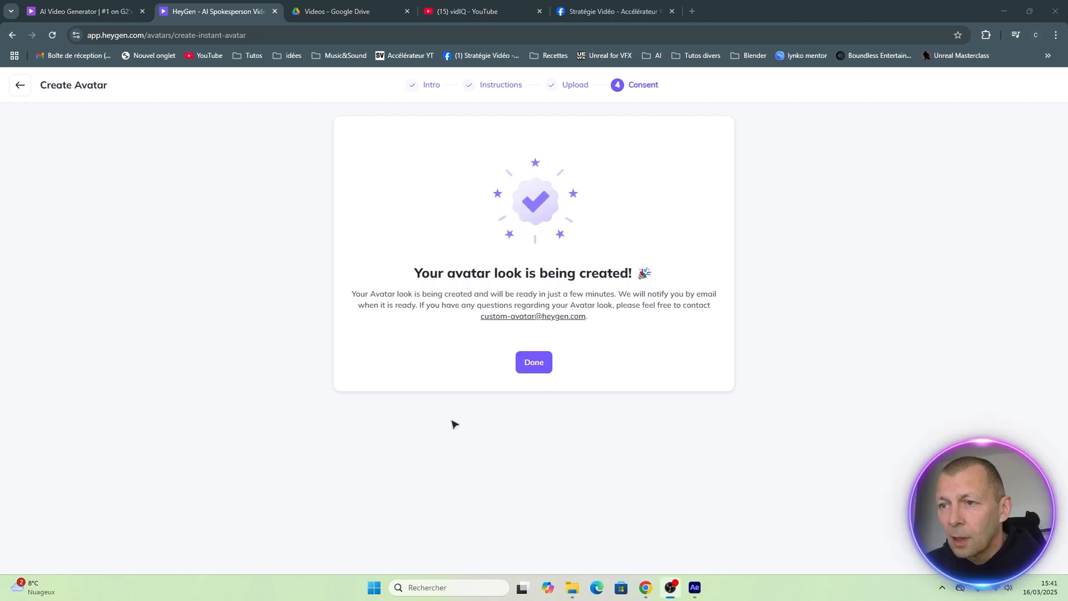
pyautogui.click(534, 365)
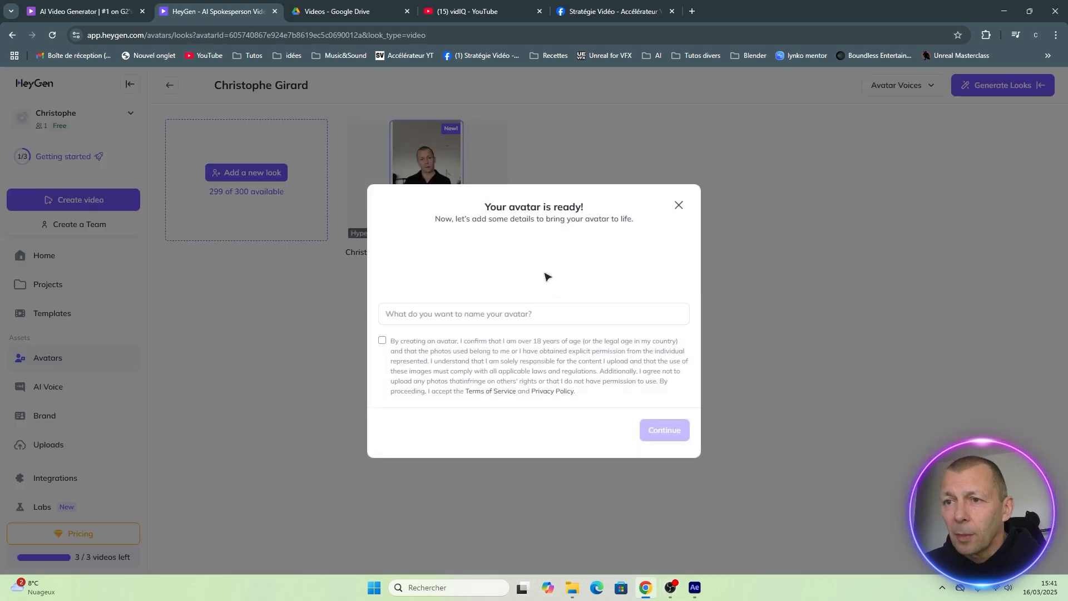
# Name the new avatar with the creator's nickname and accept the age, permission and privacy terms.
pyautogui.click(527, 315)
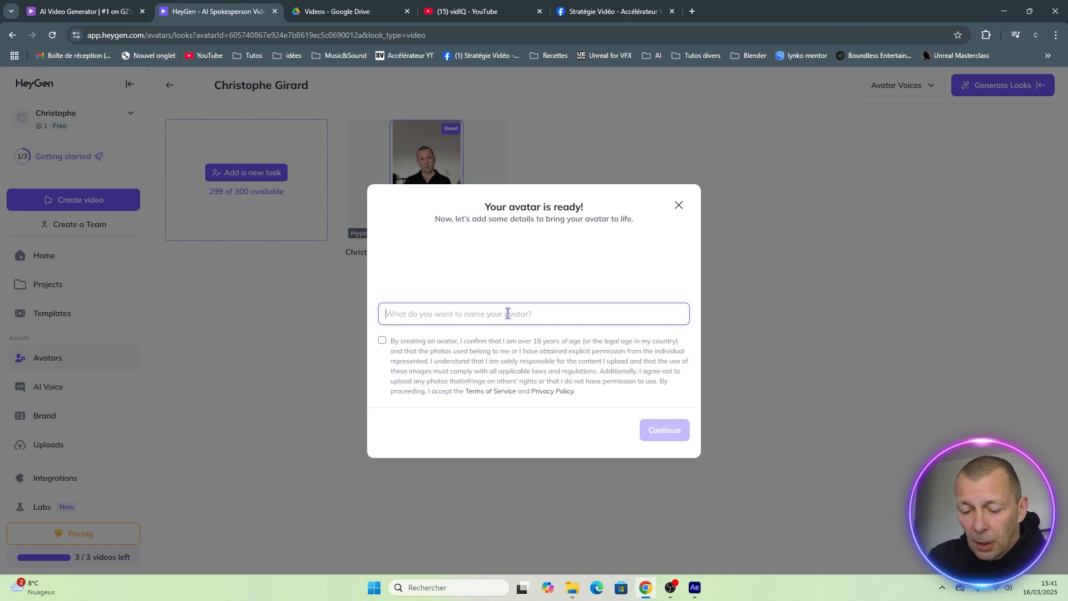
pyautogui.write('Chris38')
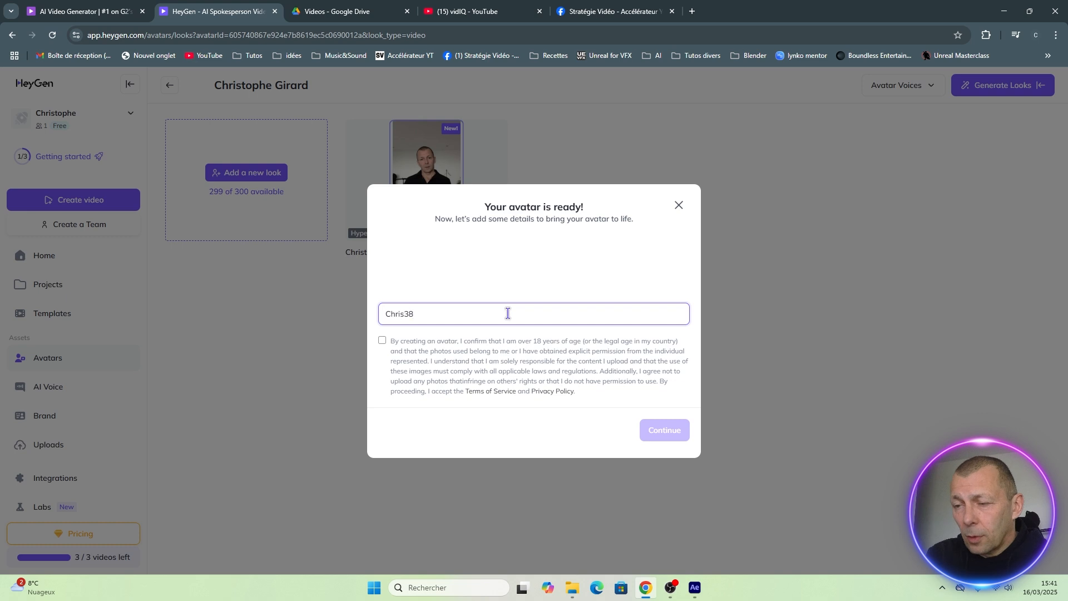
pyautogui.click(383, 341)
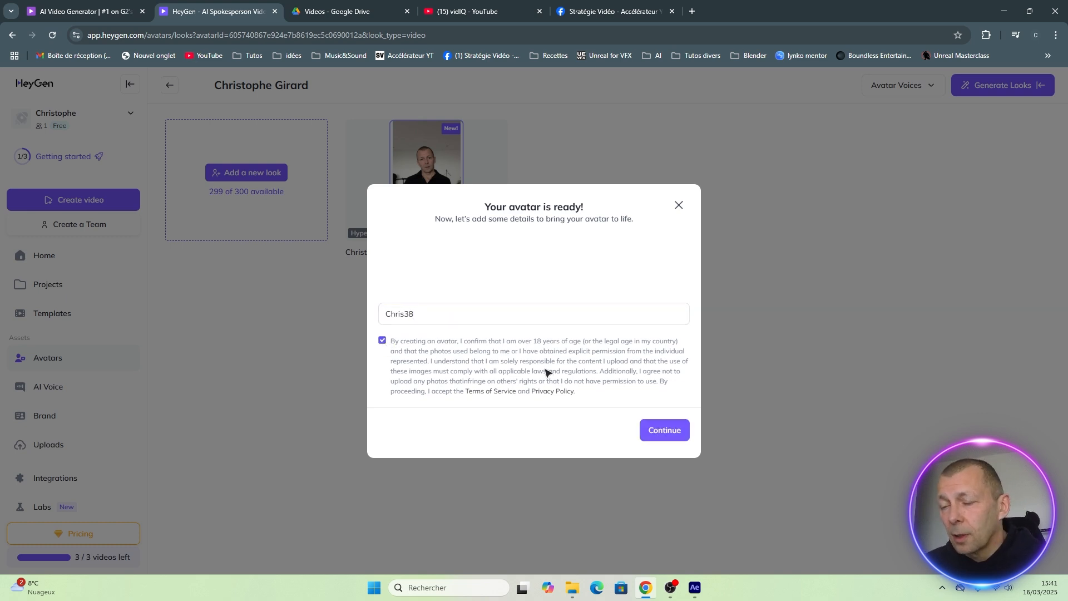
pyautogui.click(666, 431)
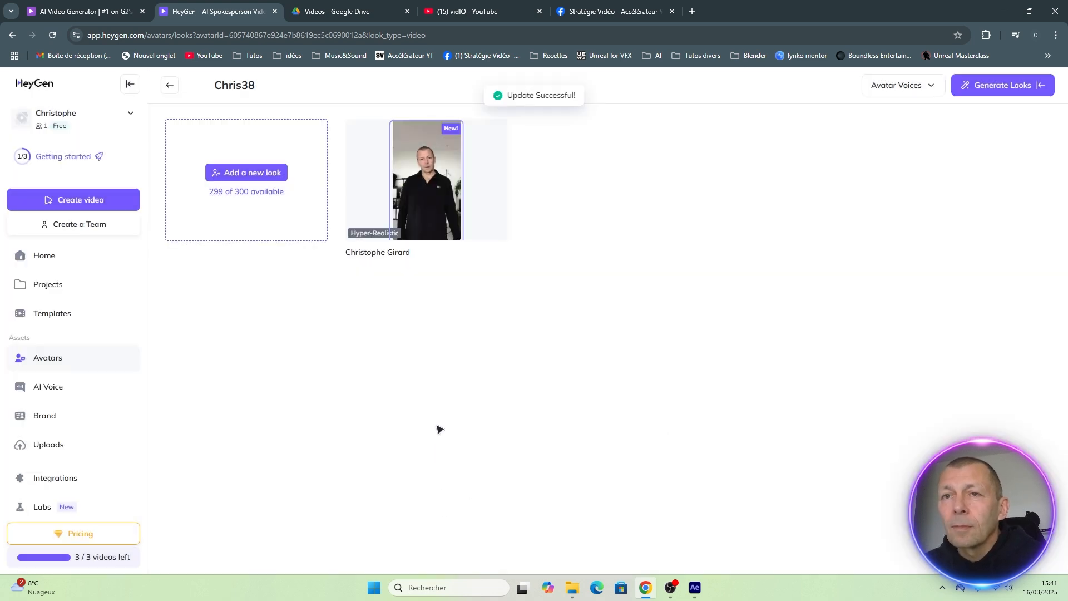
# Create a new avatar video from scratch in portrait orientation.
pyautogui.moveTo(462, 153)
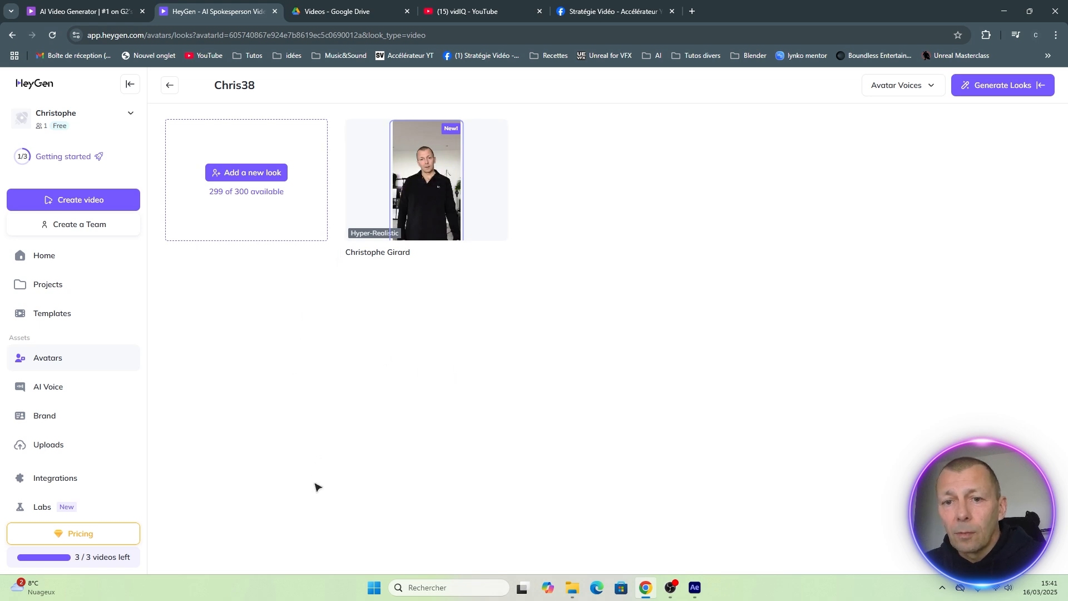
pyautogui.click(76, 201)
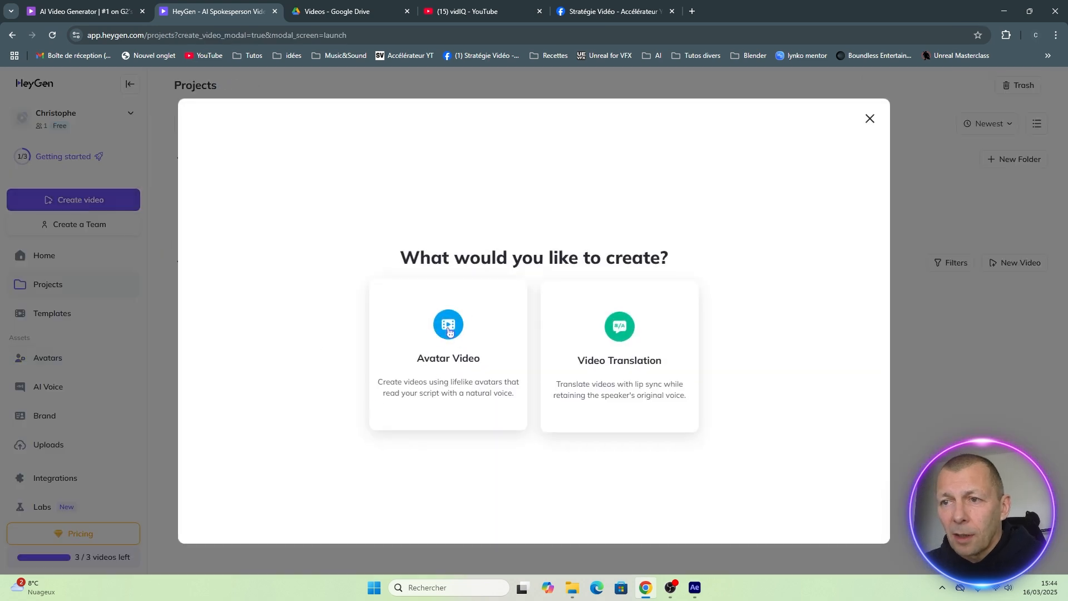
pyautogui.click(448, 327)
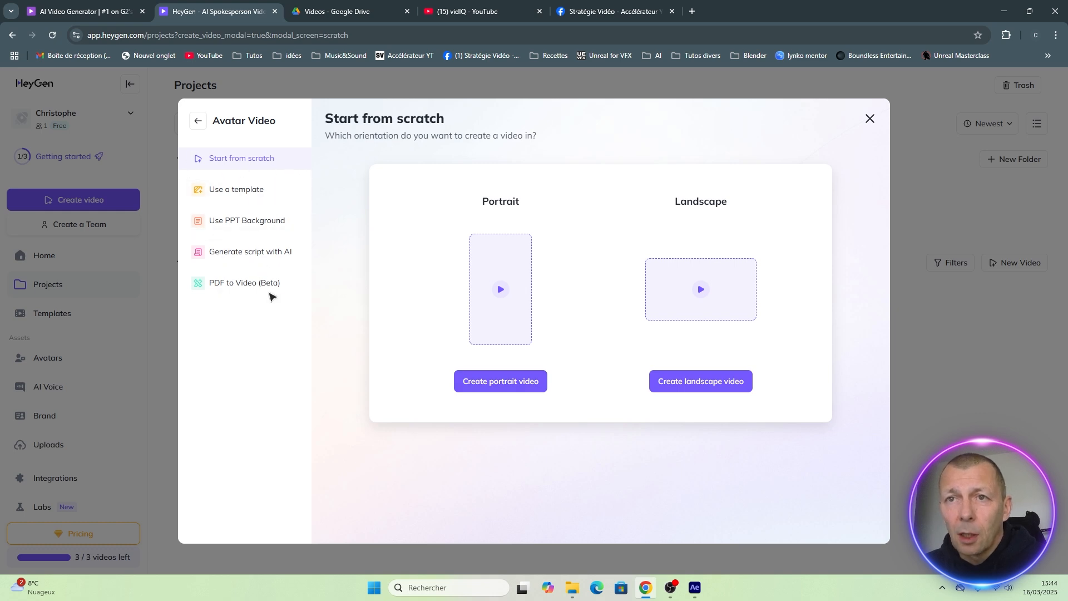
pyautogui.click(496, 381)
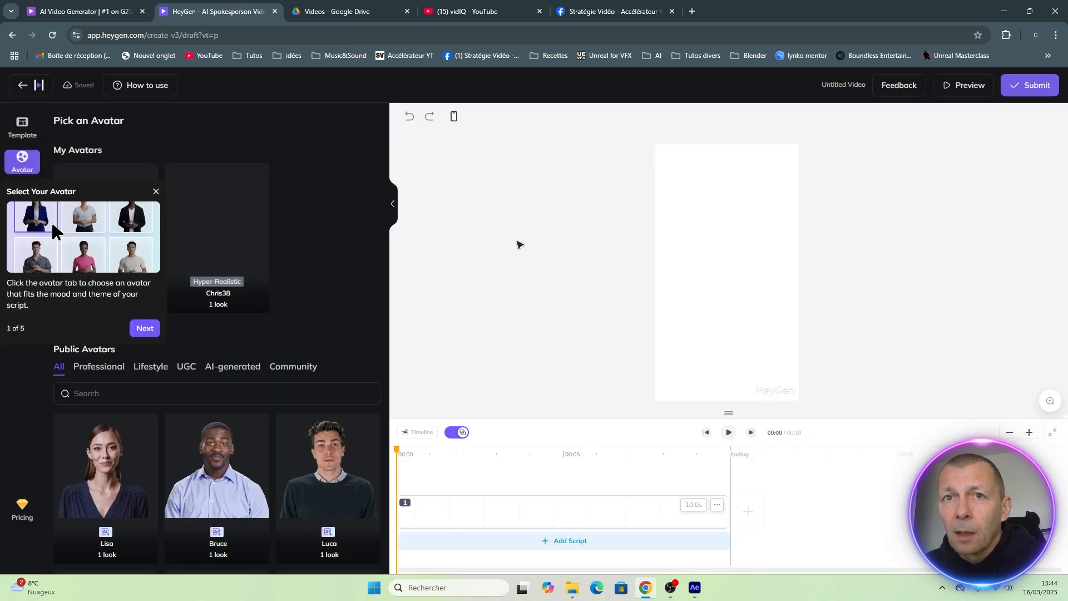
# Dismiss the avatar guide and add the custom Hyper-Realistic avatar look to the portrait scene.
pyautogui.click(727, 293)
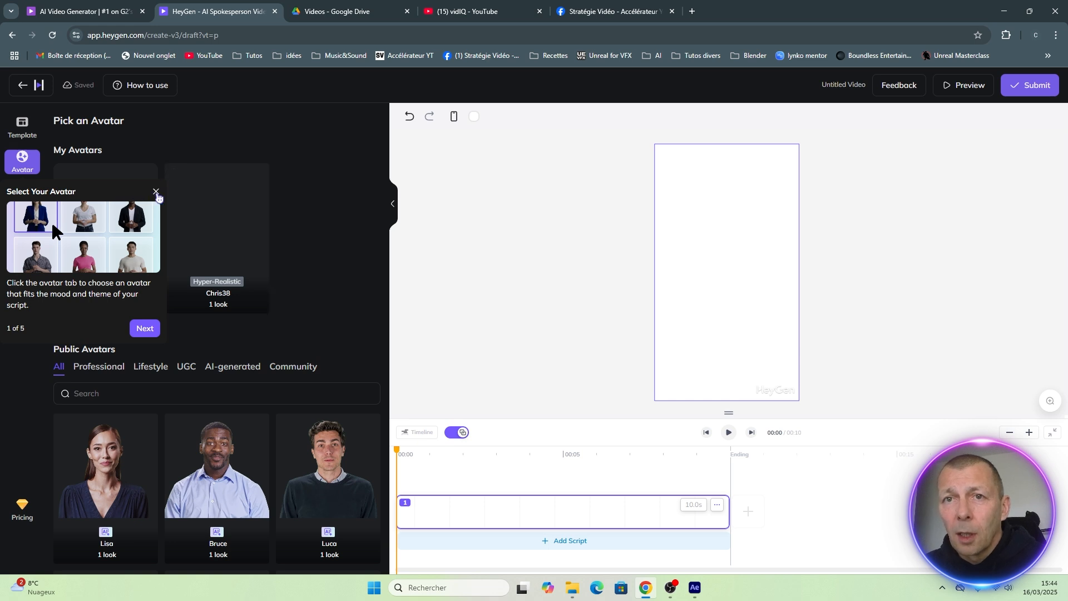
pyautogui.click(157, 193)
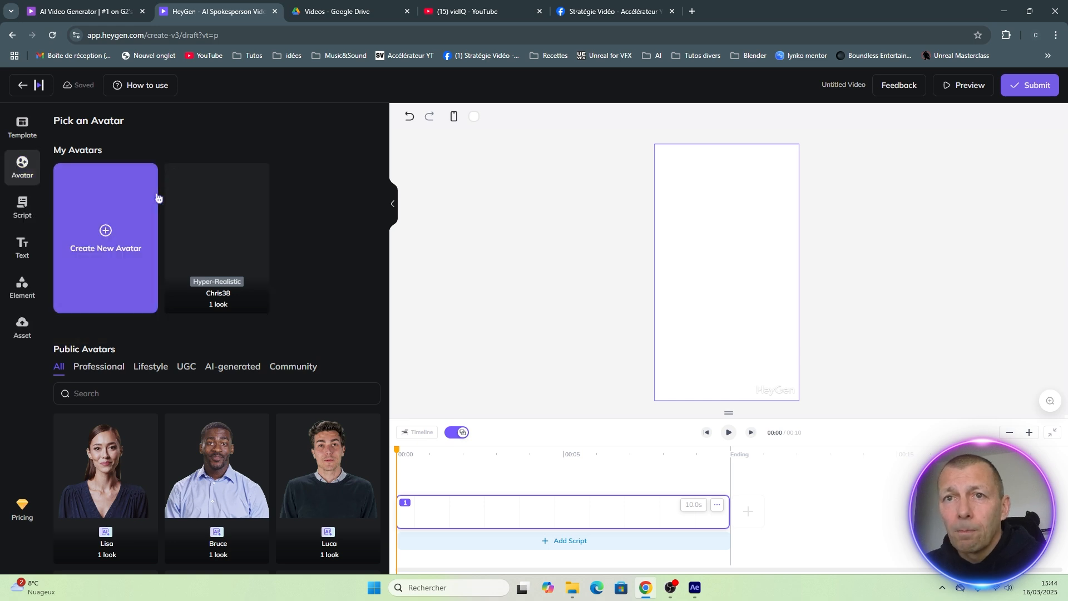
pyautogui.click(219, 214)
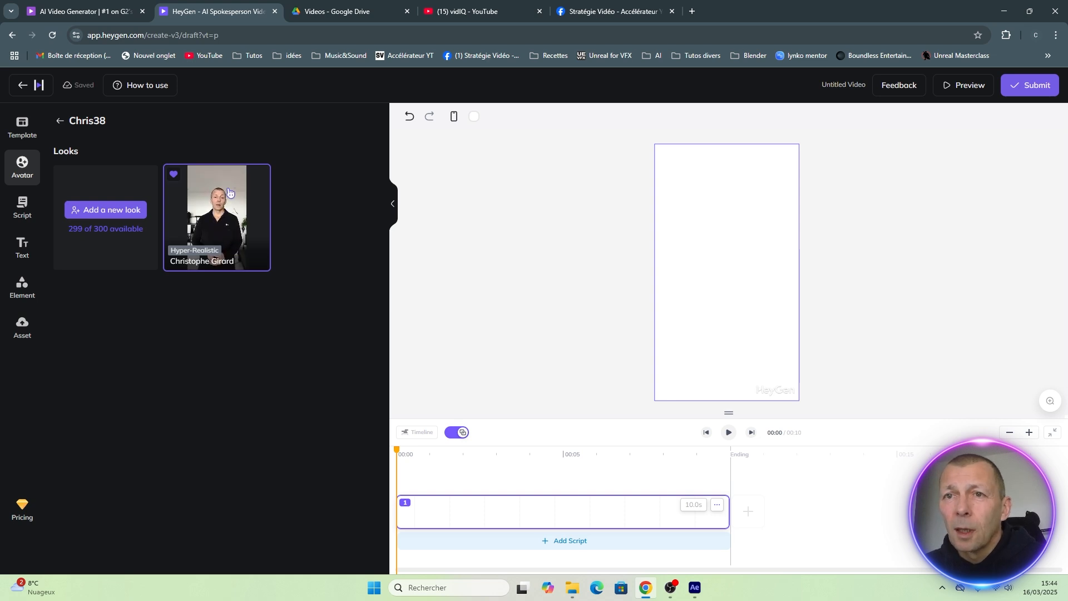
pyautogui.click(248, 194)
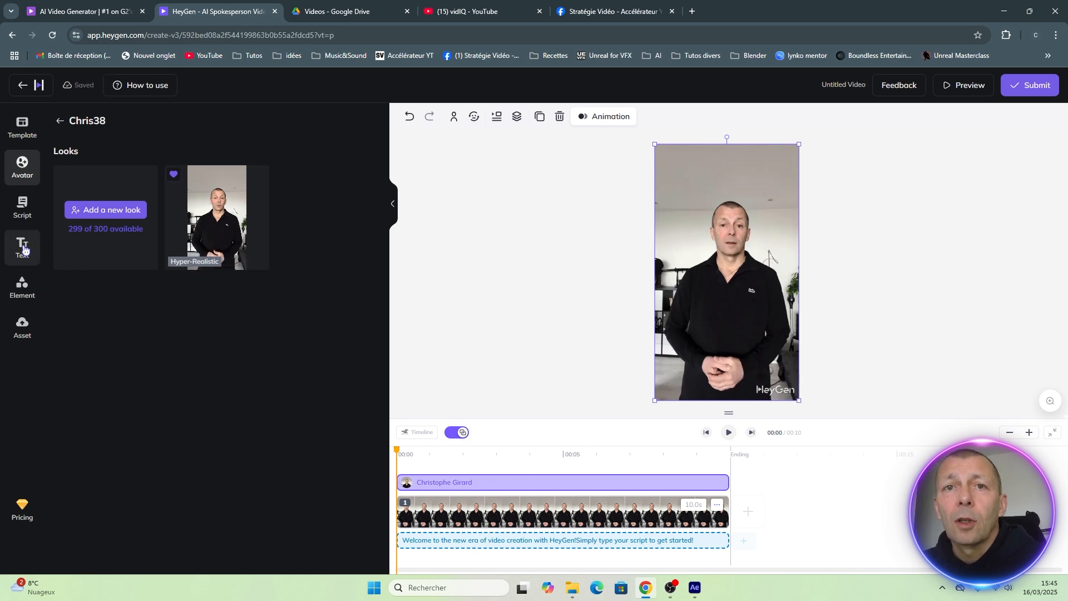
# Set the script's voice language to French (Original accent).
pyautogui.click(23, 208)
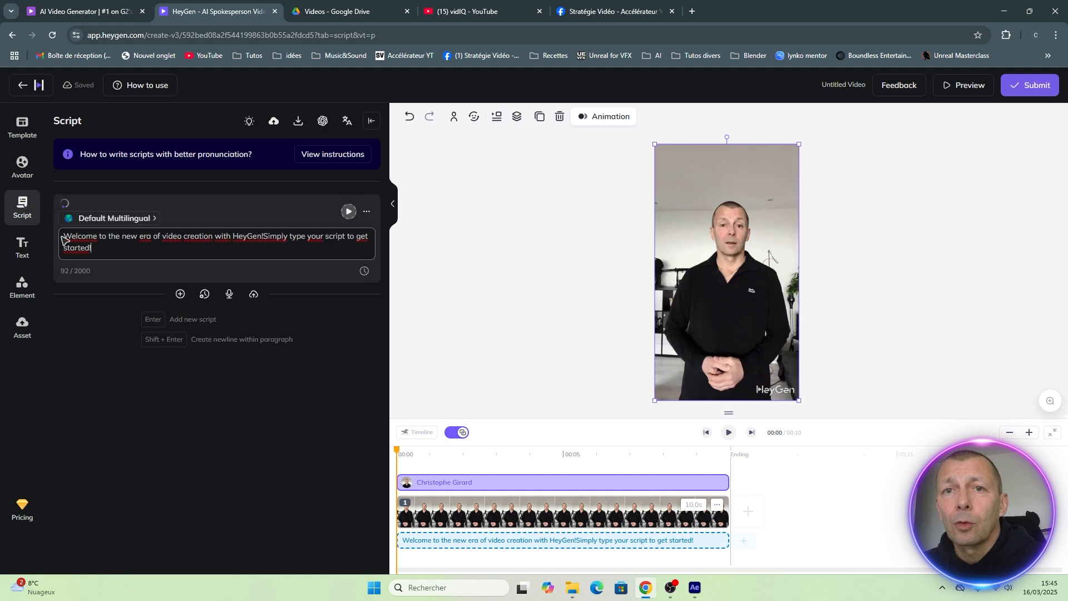
pyautogui.click(103, 252)
pyautogui.moveTo(95, 252); pyautogui.dragTo(66, 240)
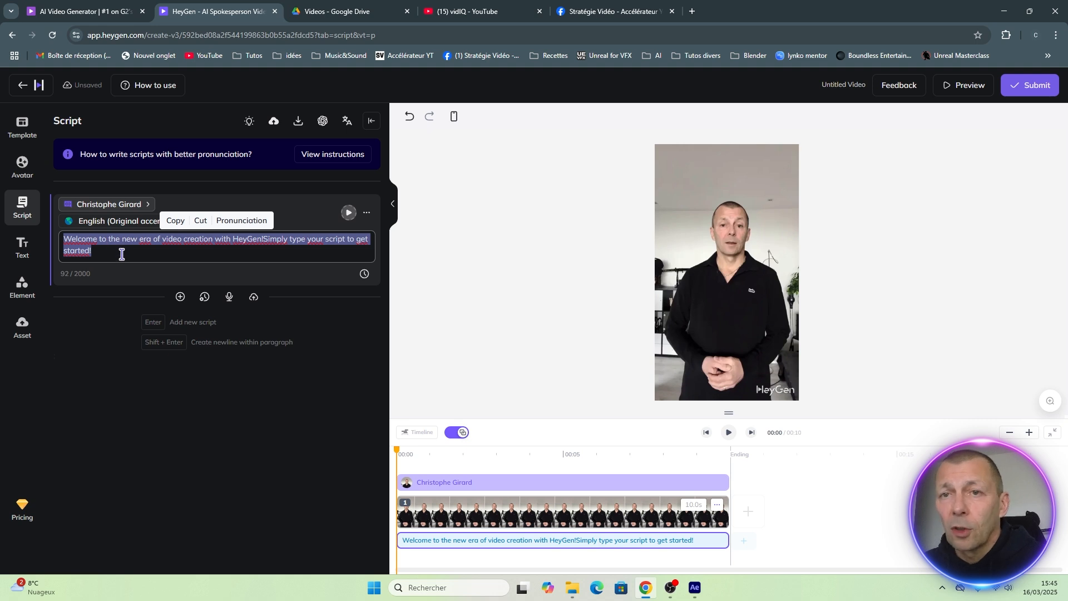
pyautogui.click(125, 224)
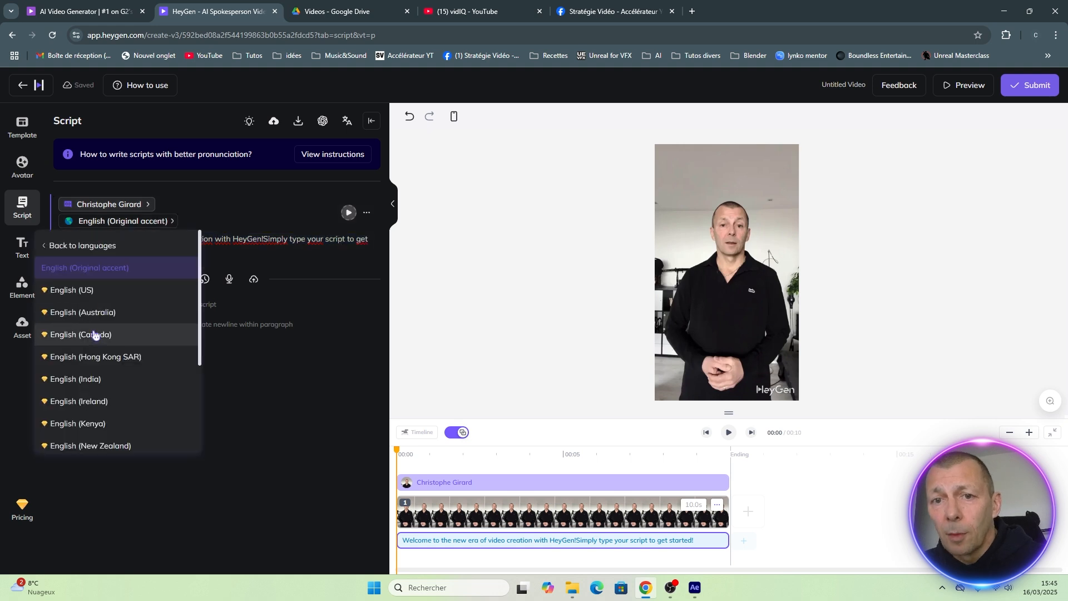
pyautogui.click(82, 246)
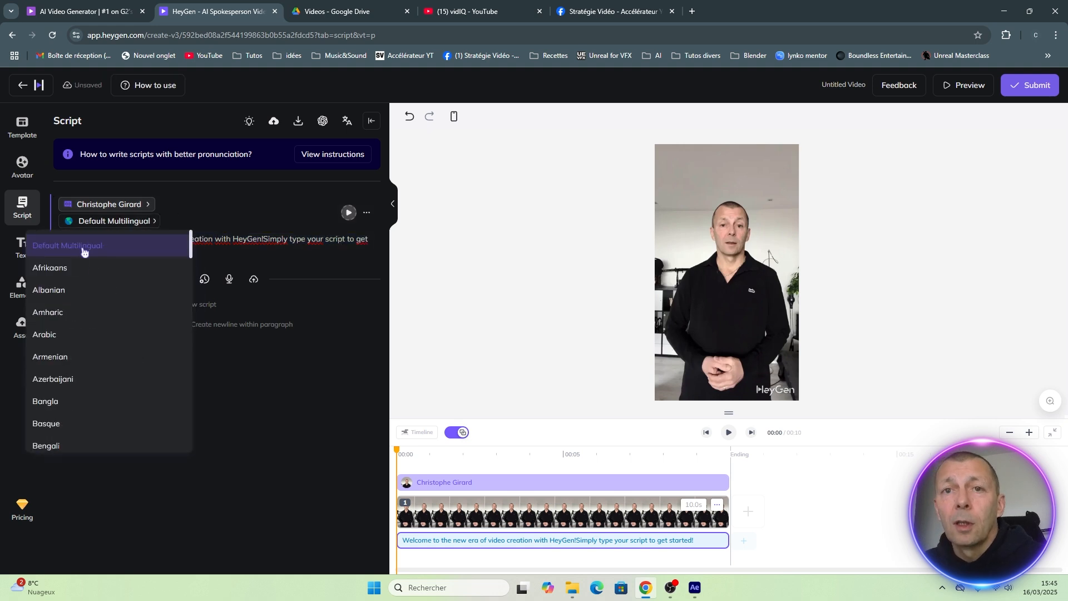
pyautogui.scroll(-3, 78, 339)
pyautogui.scroll(-2, 83, 341)
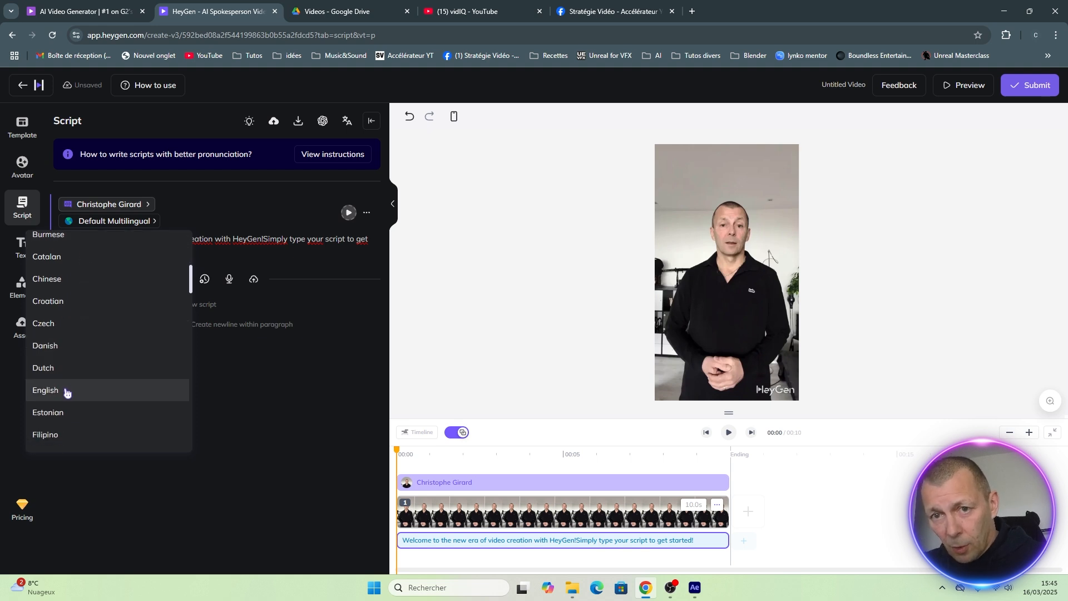
pyautogui.scroll(-2, 70, 384)
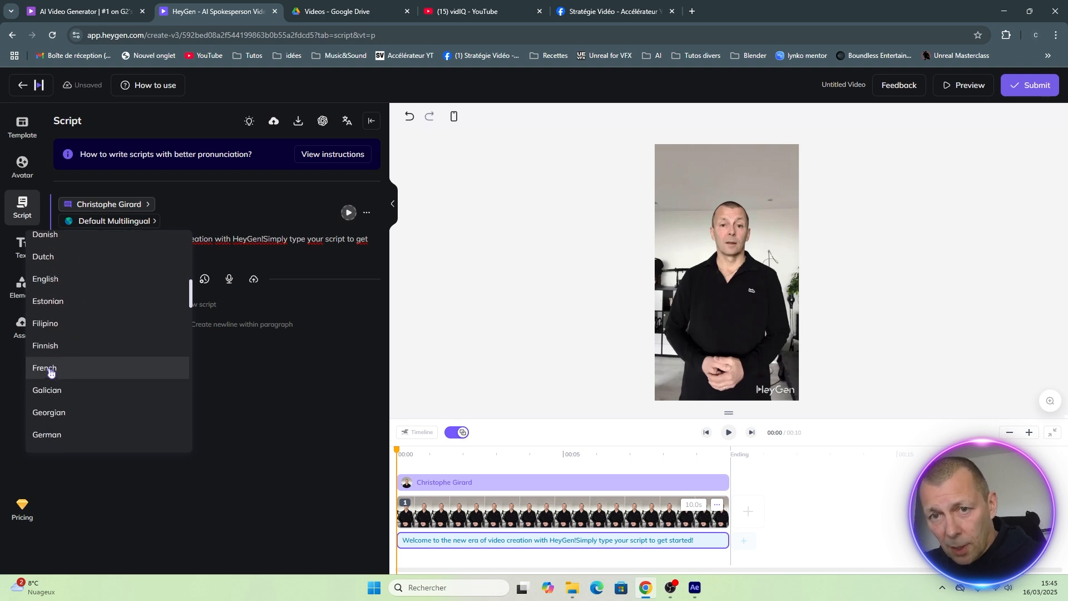
pyautogui.click(50, 370)
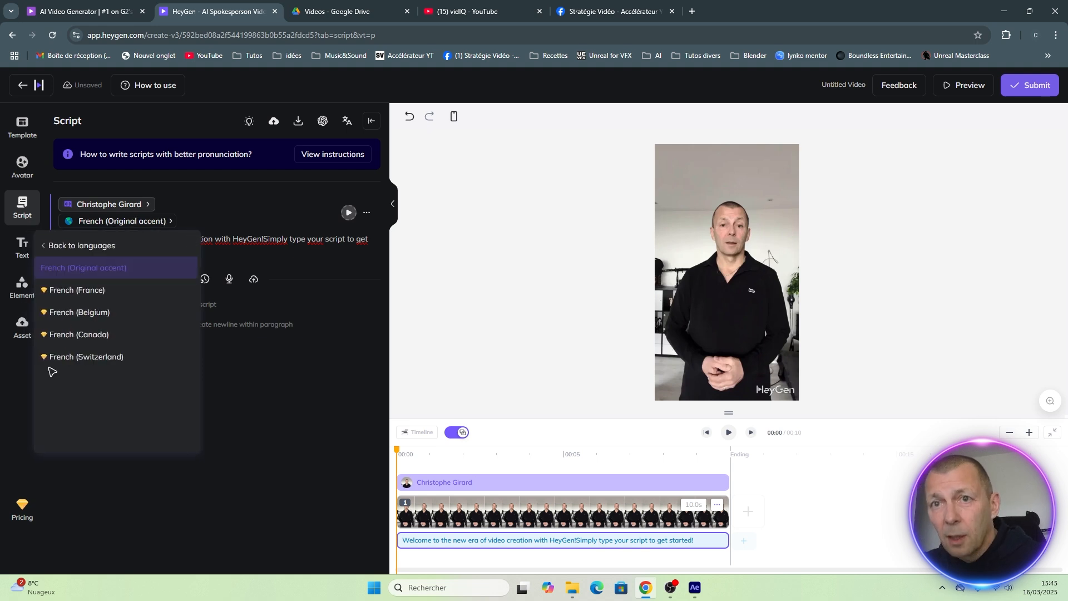
pyautogui.click(88, 222)
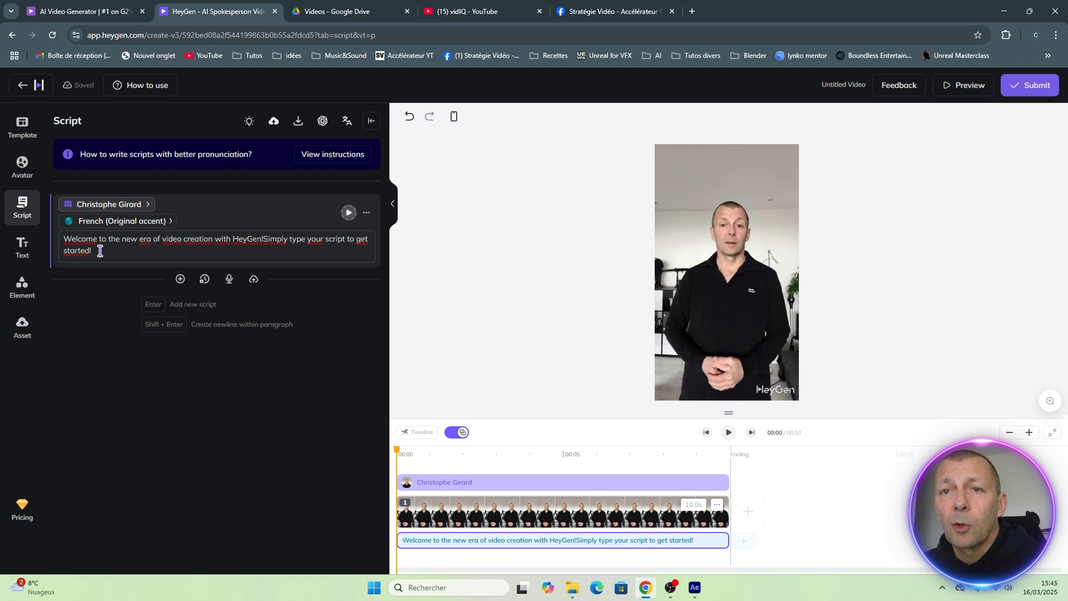
# Replace the default script with the French introduction starting "Bonjour, aujourd'hui nous allons voir comment créer un avatar" and play its audio.
pyautogui.moveTo(99, 252); pyautogui.dragTo(66, 242)
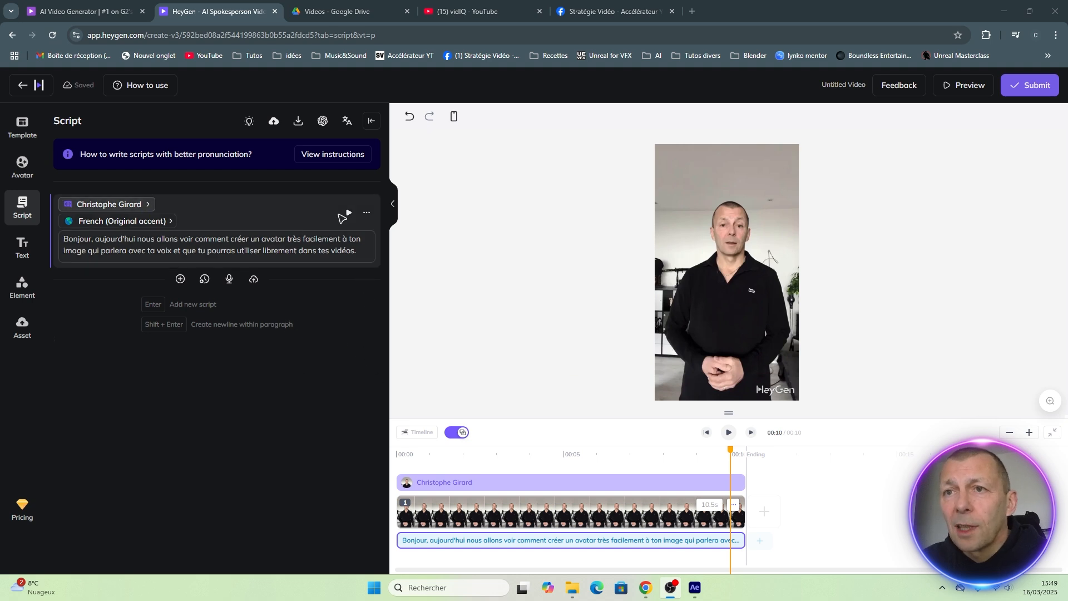
pyautogui.click(349, 214)
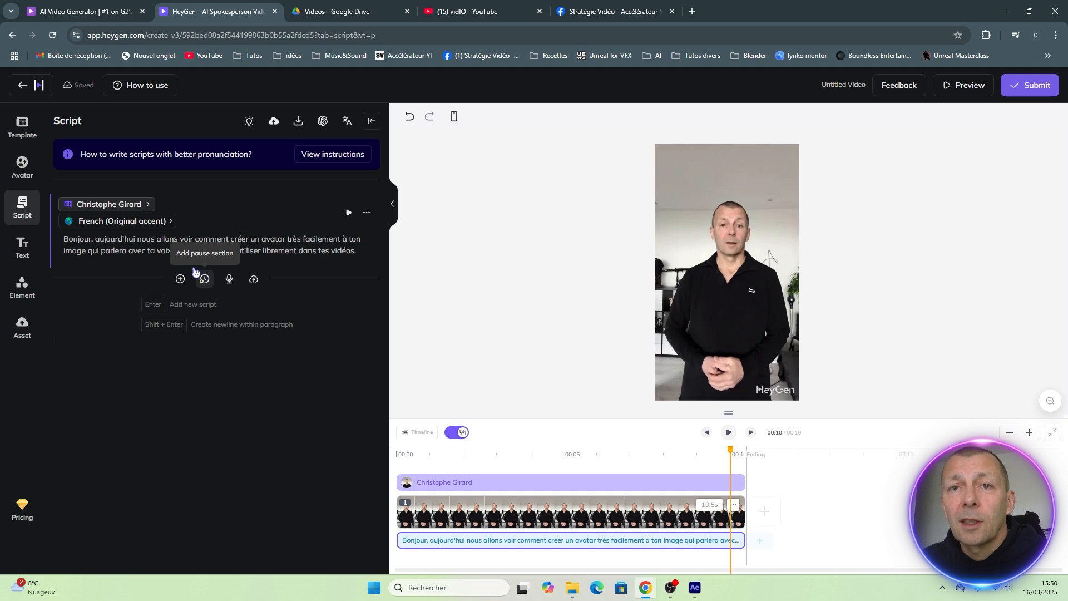
# Try out a 3-second pause section and the audio recording option for the script, discarding both.
pyautogui.click(97, 238)
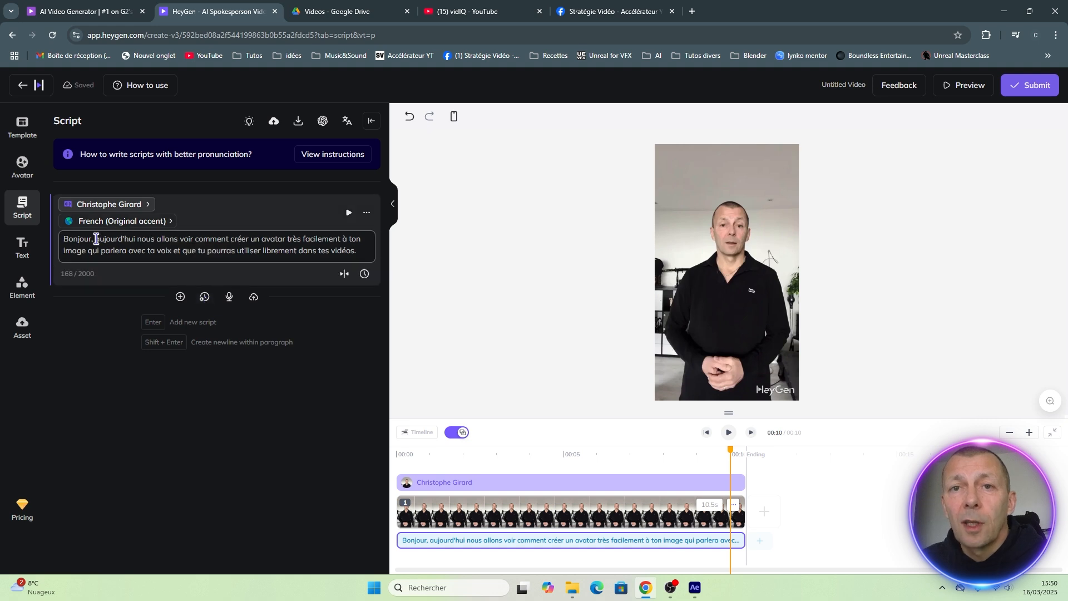
pyautogui.click(205, 297)
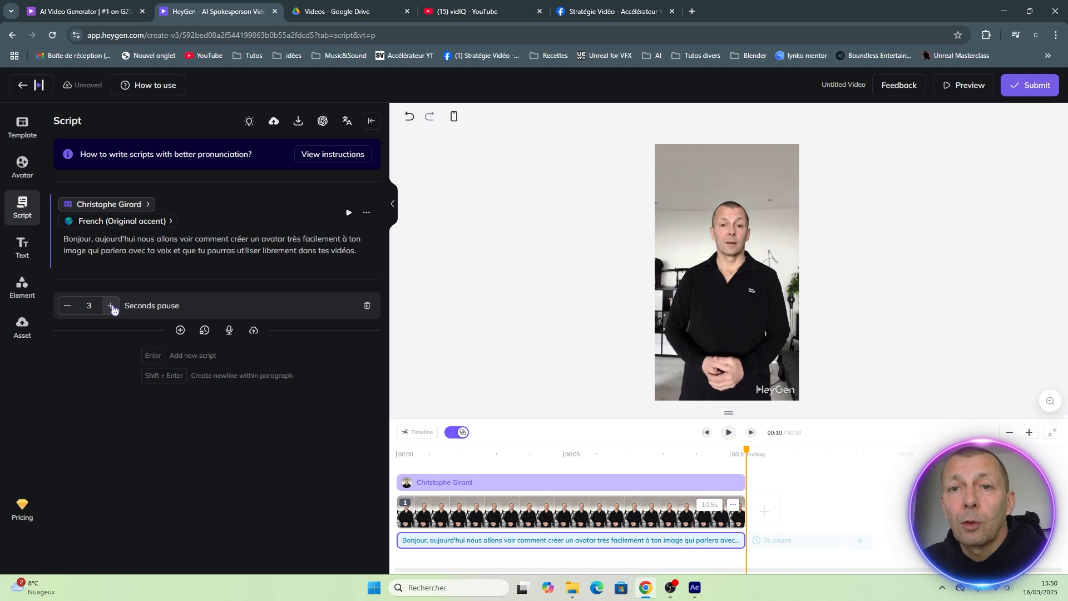
pyautogui.click(367, 307)
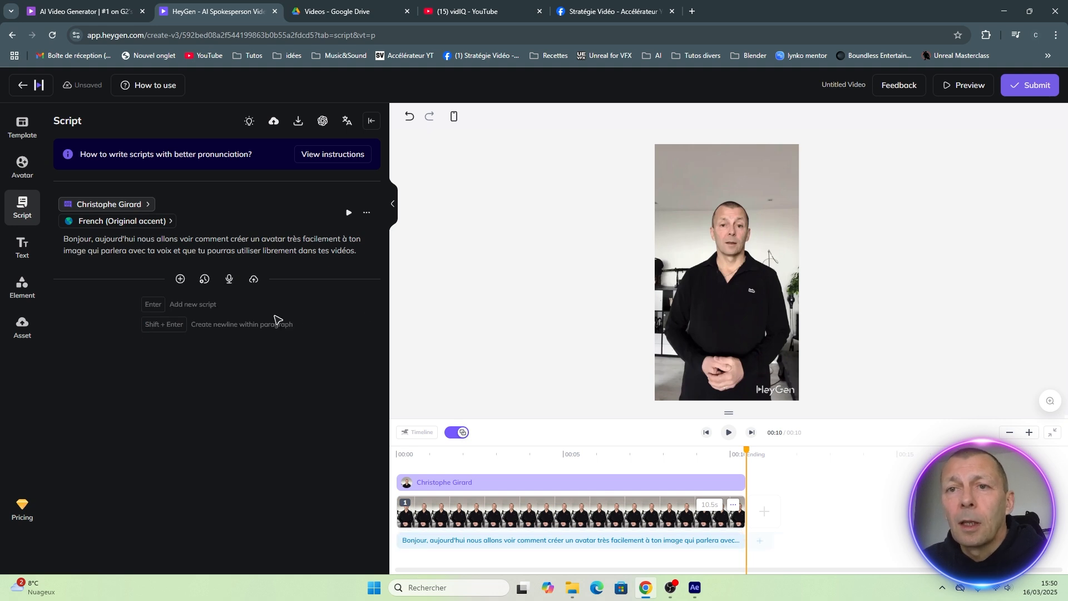
pyautogui.click(229, 279)
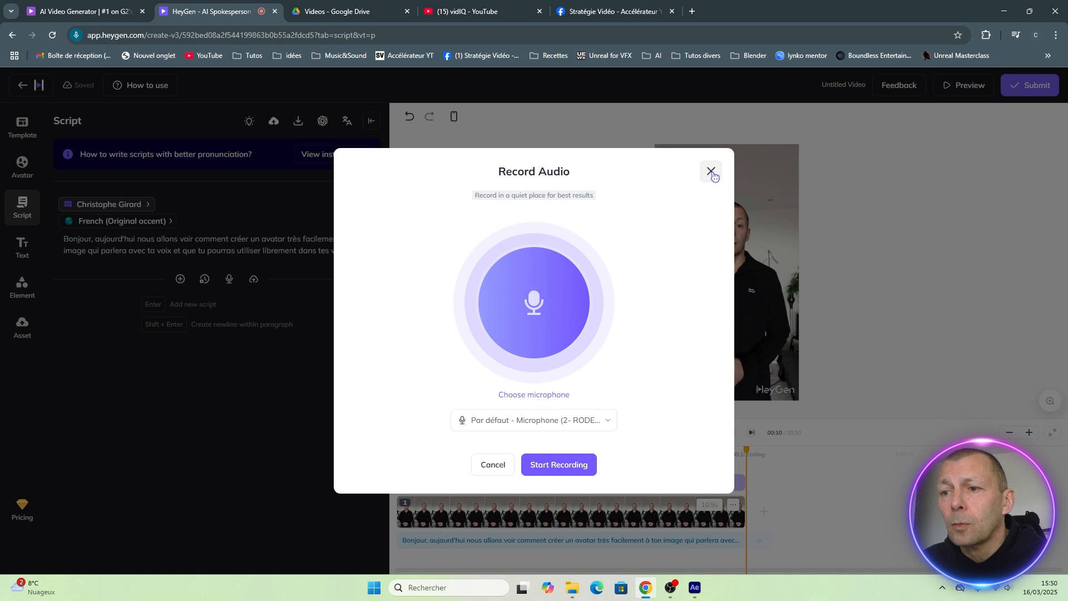
pyautogui.click(484, 470)
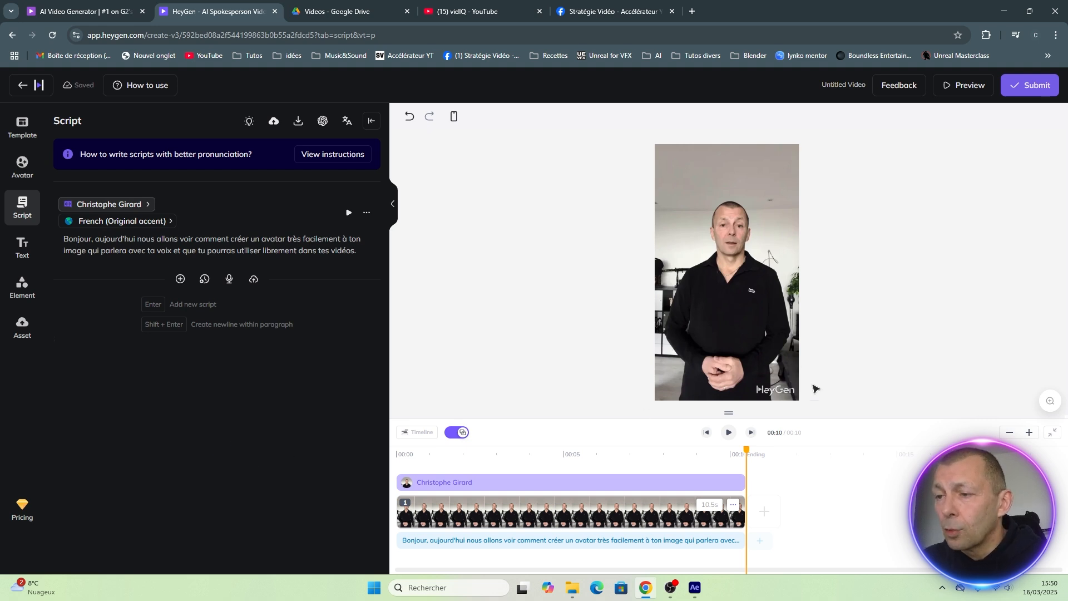
# Submit the video for rendering under the filename "Test avatar", saved in My Videos at 720p resolution.
pyautogui.click(1032, 88)
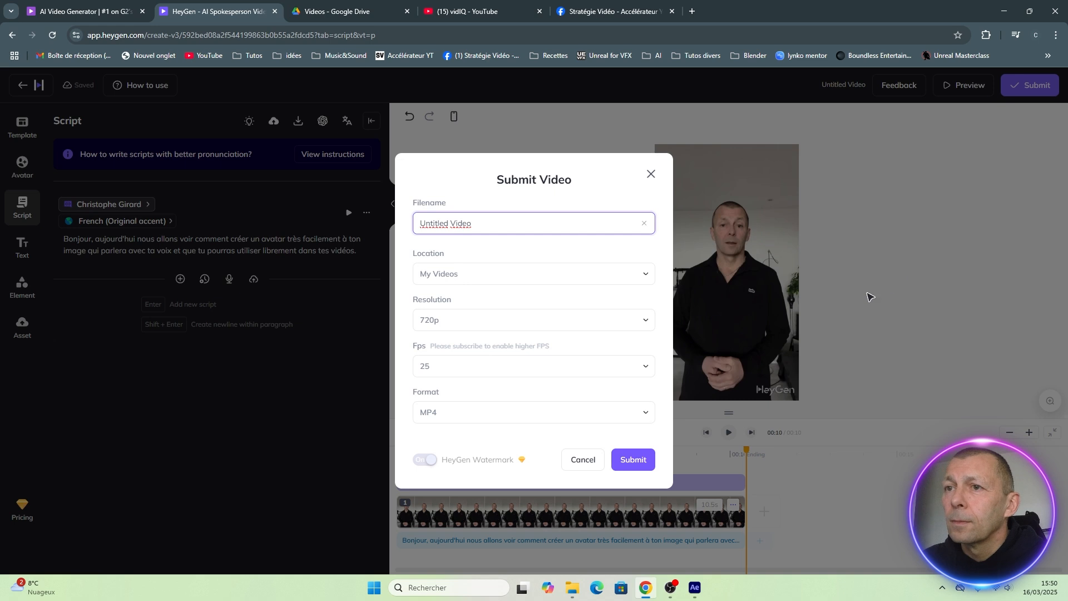
pyautogui.moveTo(477, 223); pyautogui.dragTo(416, 223)
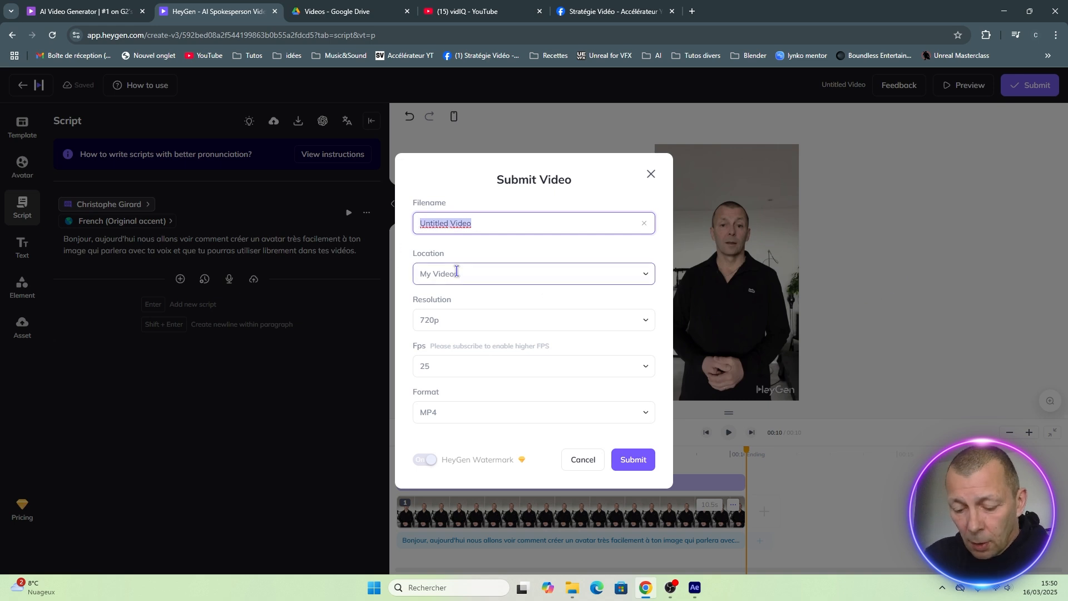
pyautogui.write('Test avatar')
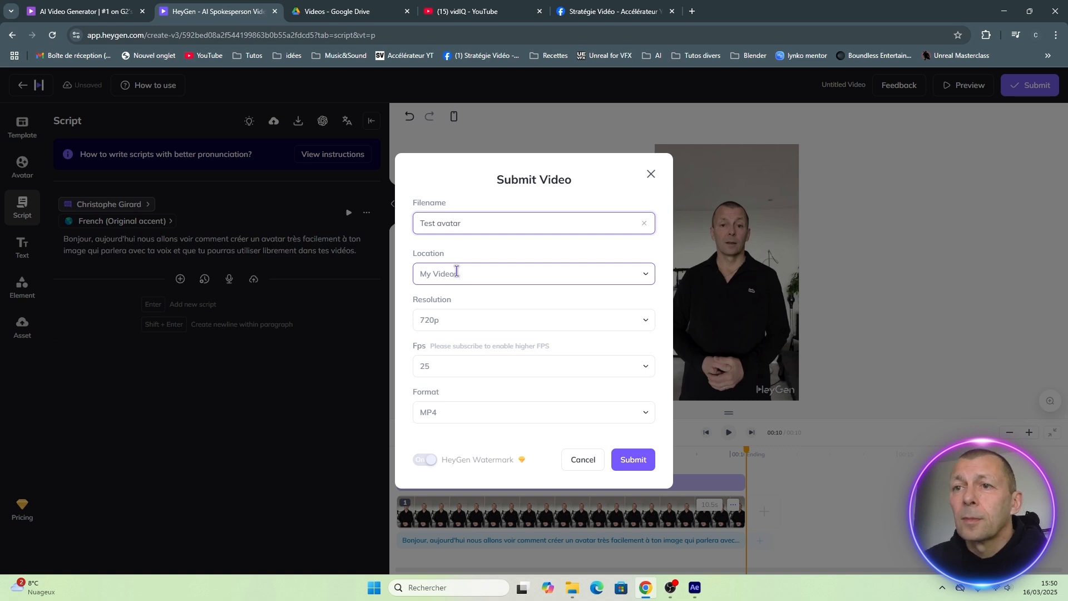
pyautogui.click(456, 271)
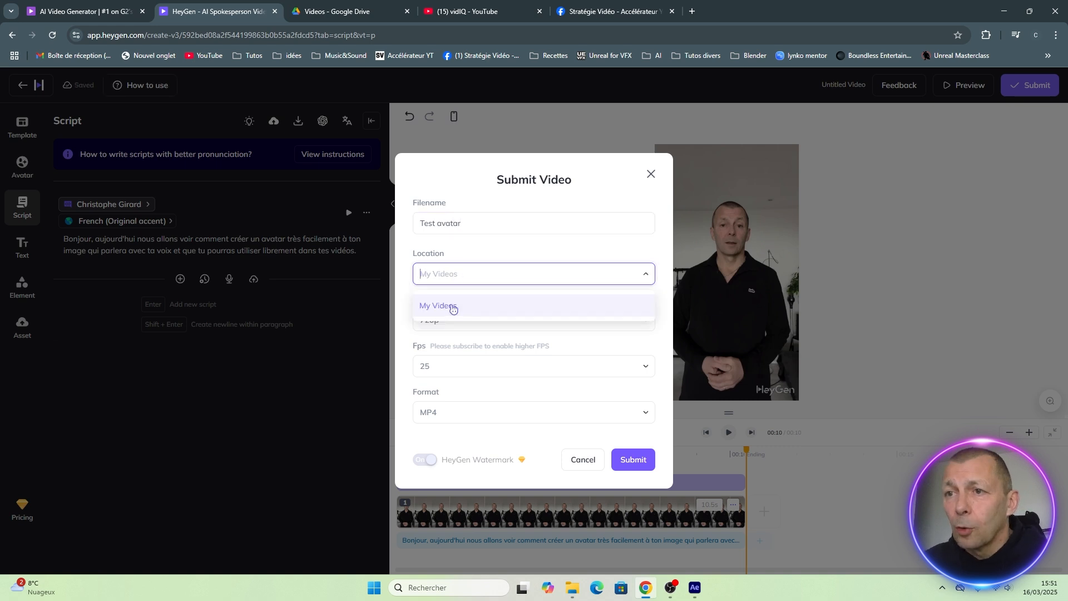
pyautogui.click(446, 307)
pyautogui.click(449, 323)
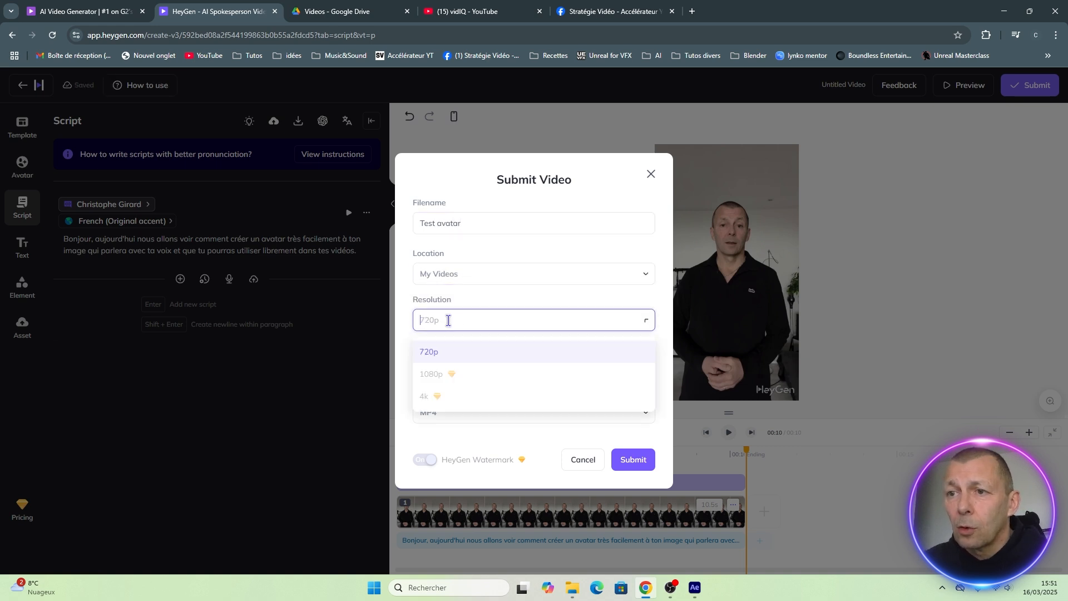
pyautogui.click(444, 350)
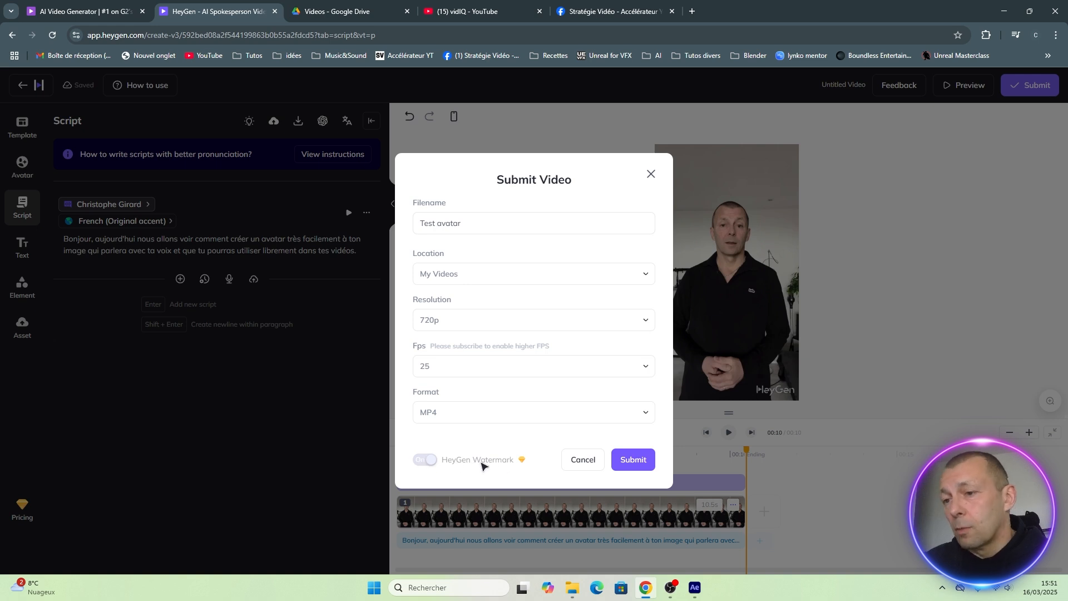
pyautogui.click(634, 460)
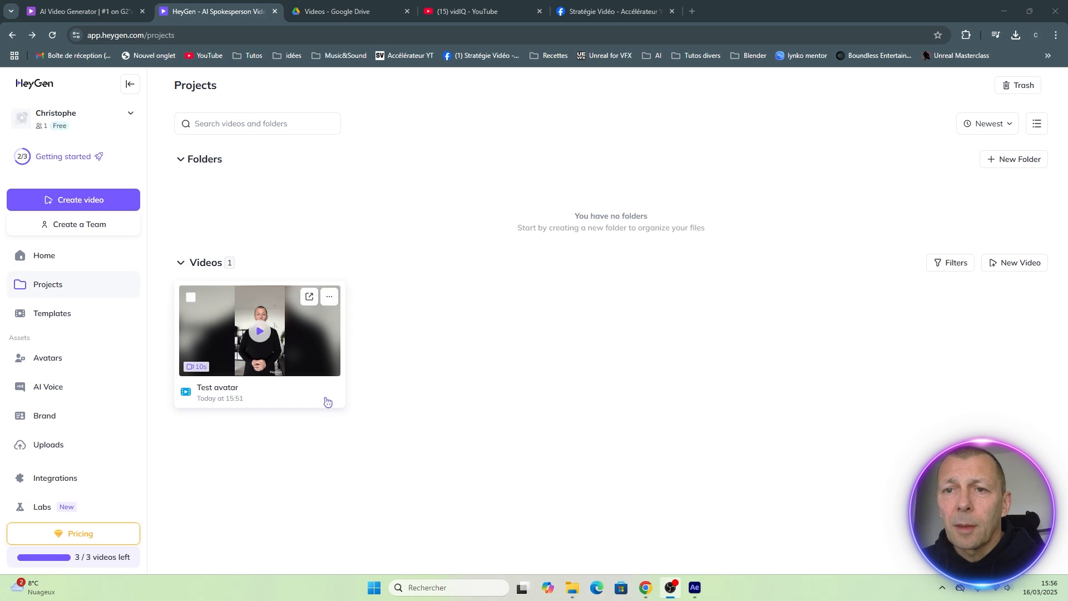
# Play the rendered Test avatar video from the projects, rate it as liked, and dismiss the feedback notice.
pyautogui.click(260, 335)
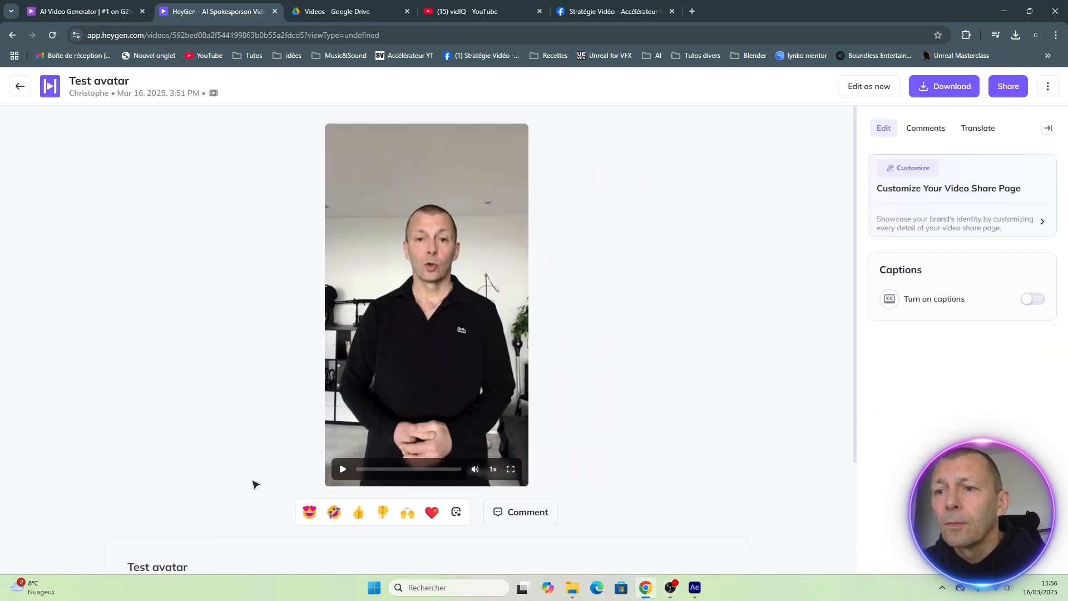
pyautogui.click(343, 469)
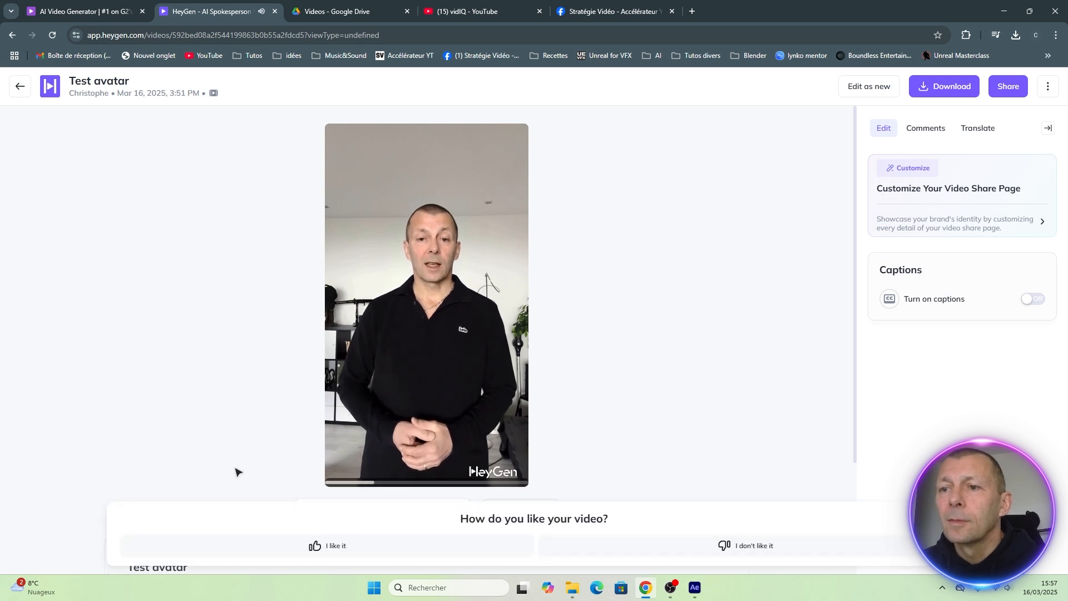
pyautogui.moveTo(341, 473)
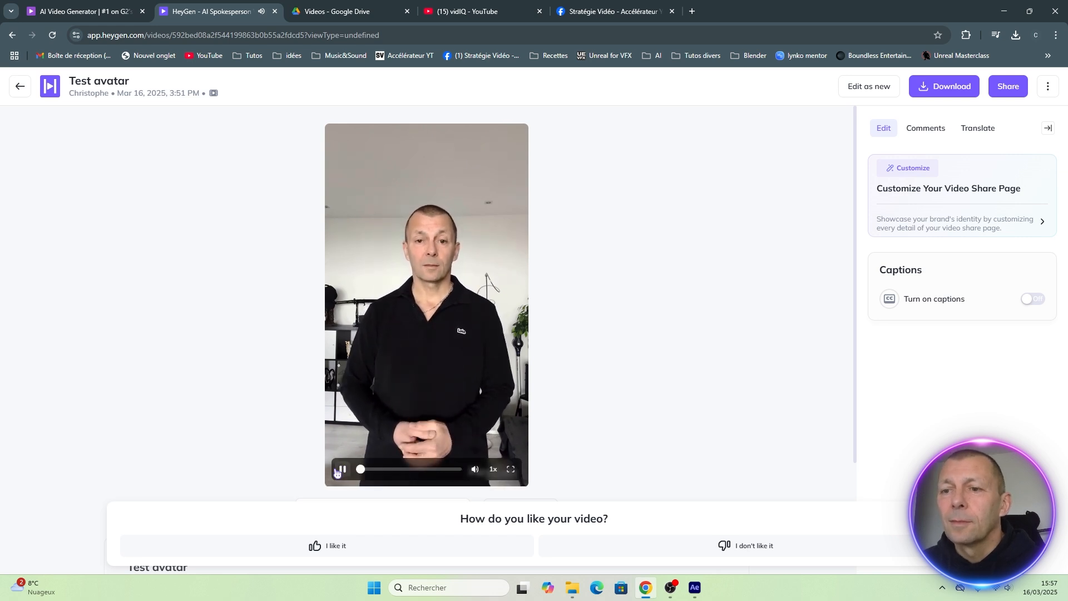
pyautogui.click(342, 470)
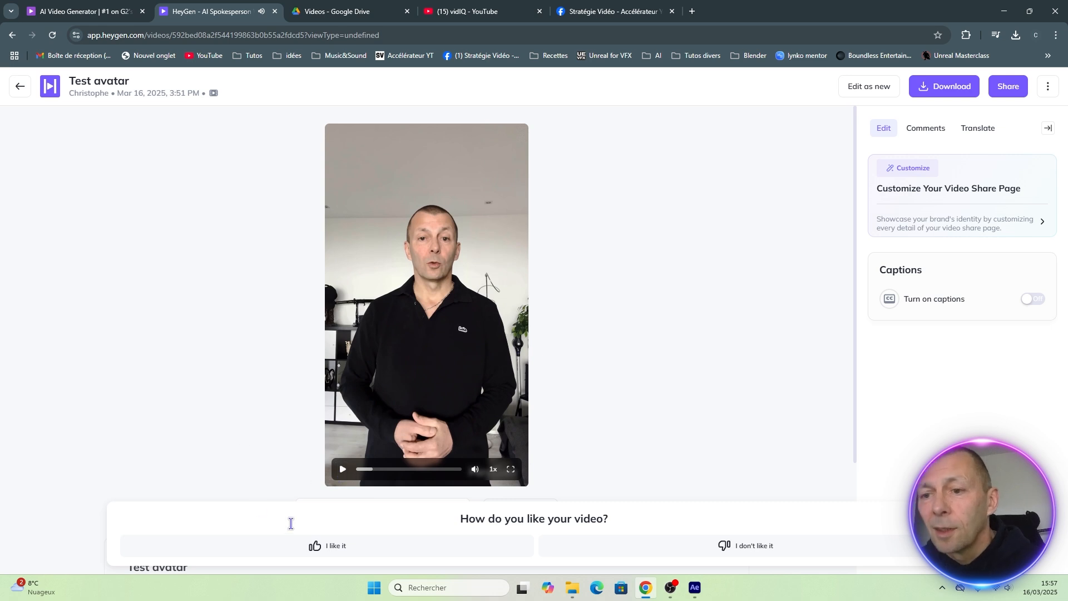
pyautogui.click(326, 549)
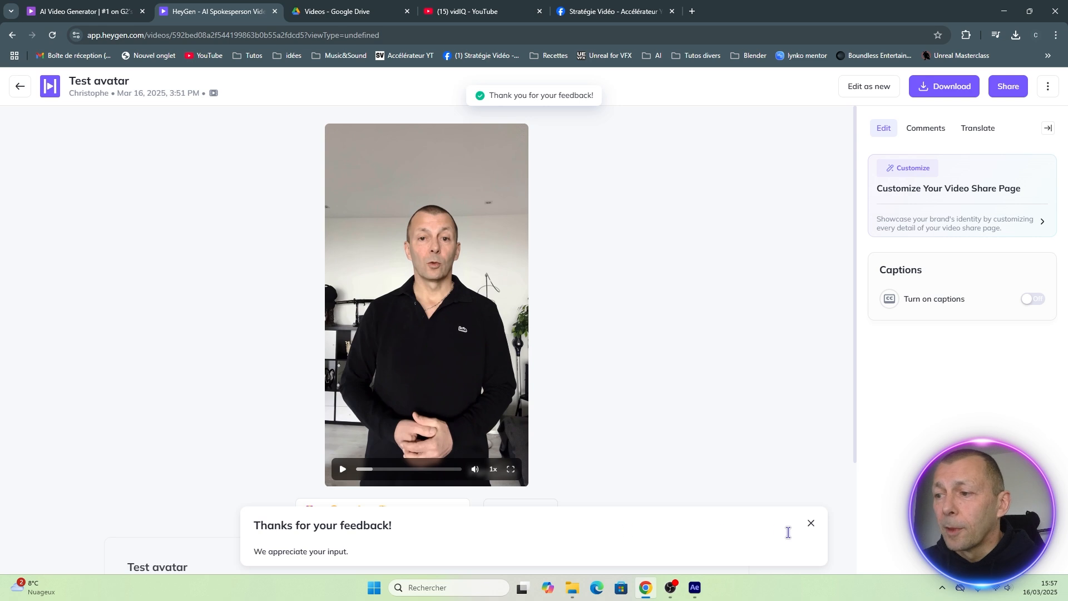
pyautogui.click(811, 523)
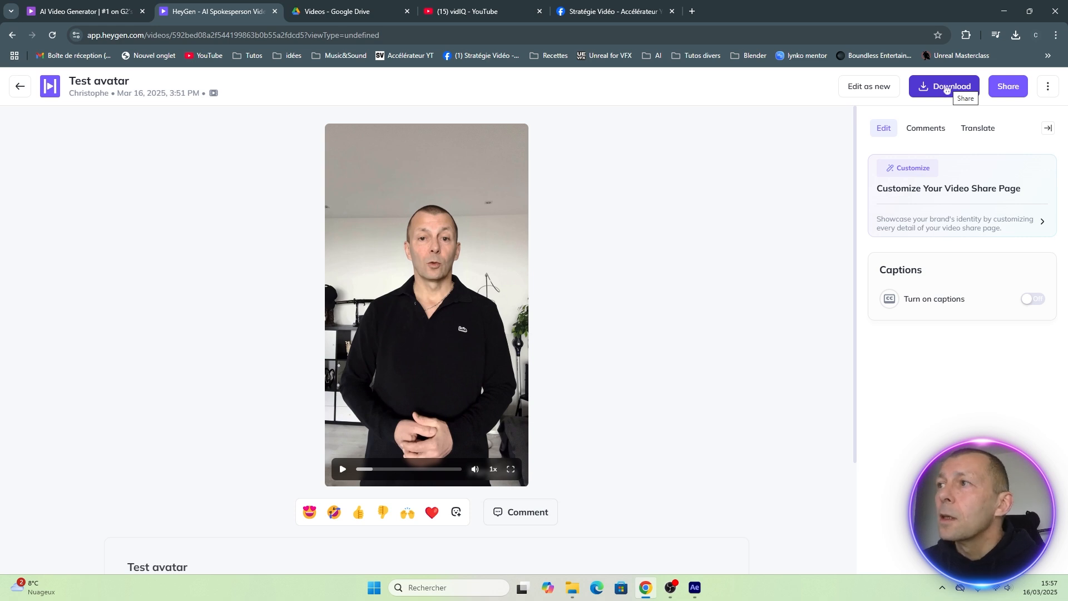
# Download the Test avatar video at 720P and return to the projects overview.
pyautogui.click(947, 90)
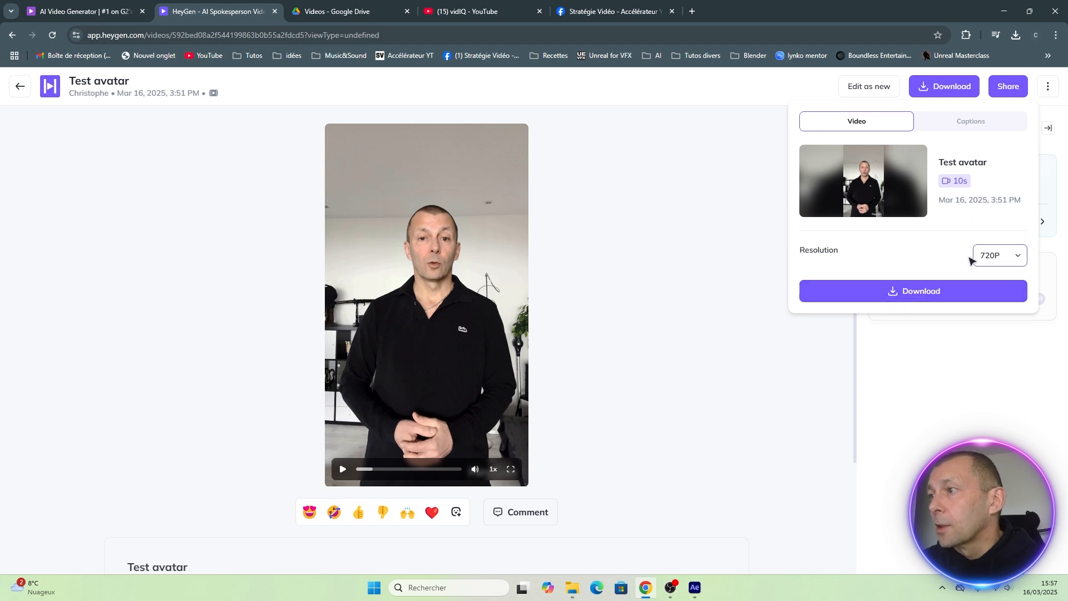
pyautogui.click(903, 300)
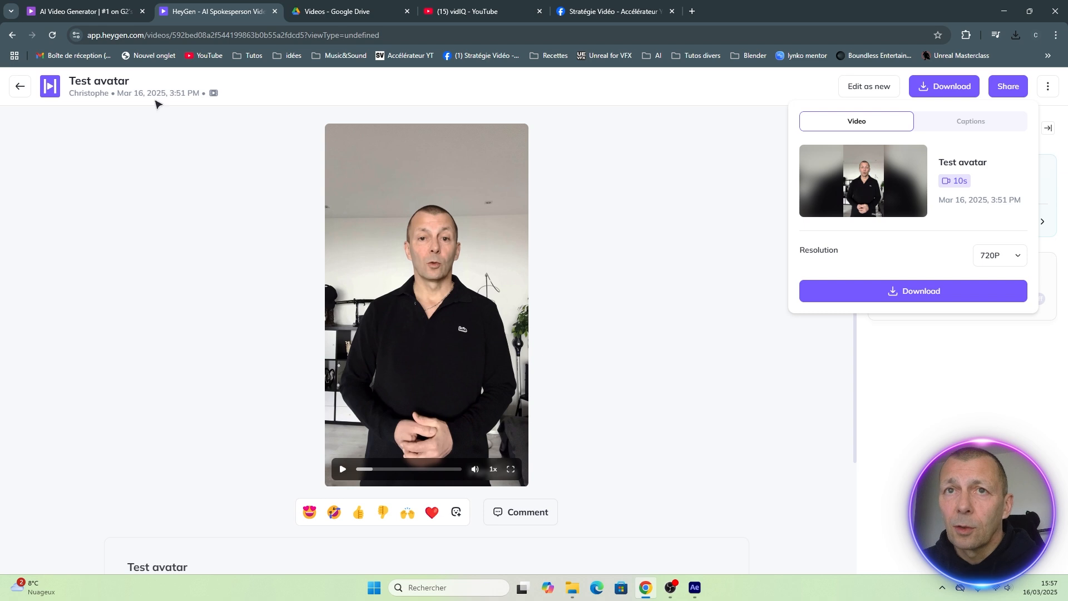
pyautogui.click(20, 87)
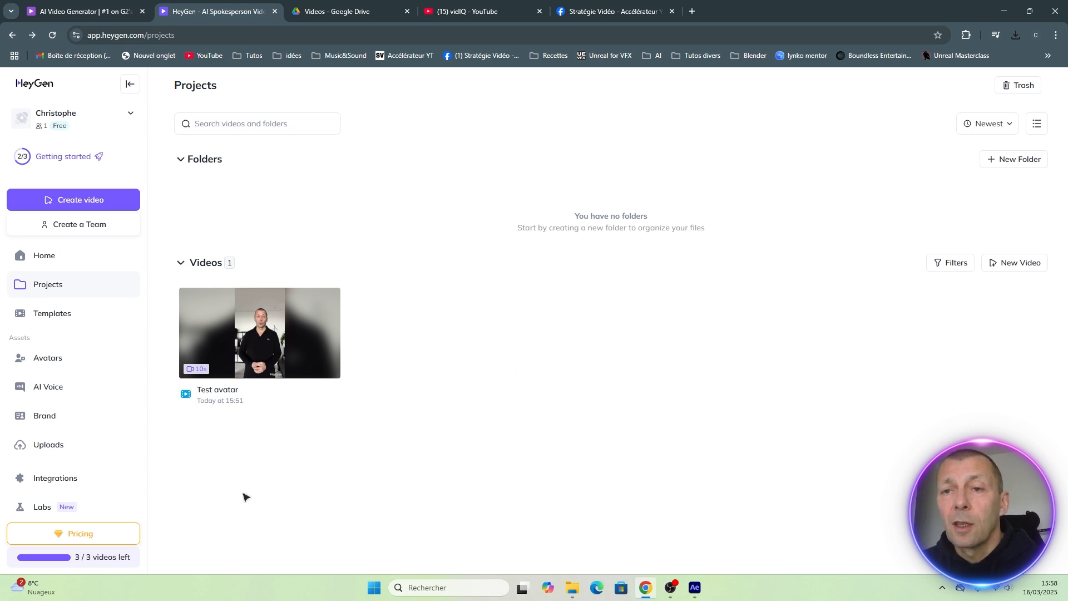
pyautogui.moveTo(309, 342)
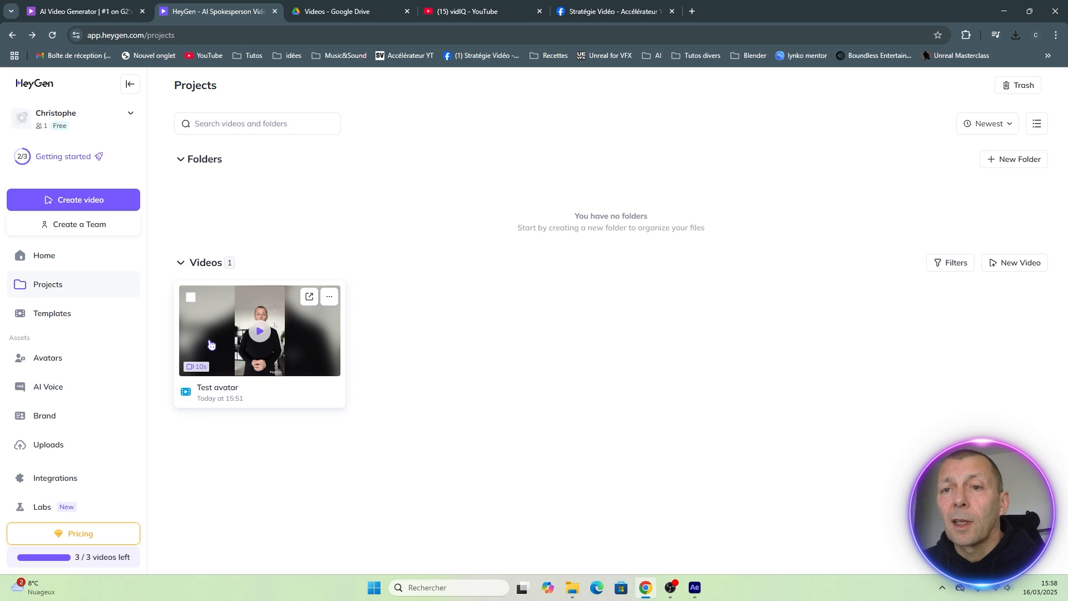